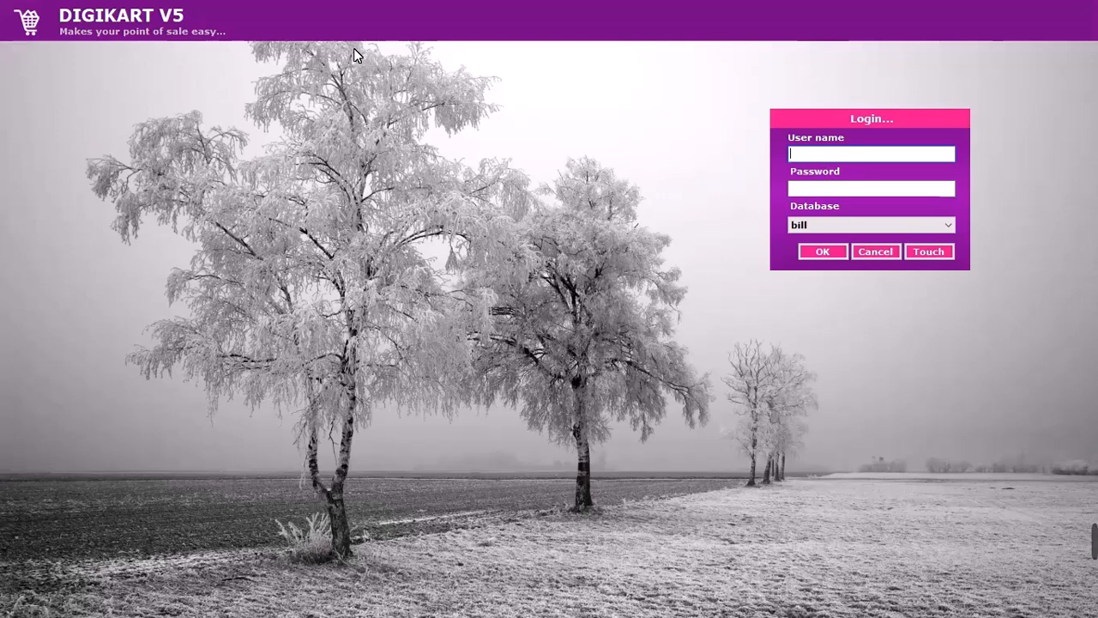
# Step: Log in to the bill database with the user name sales
pyautogui.press('alt')
pyautogui.write('sales')
pyautogui.press('Tab')
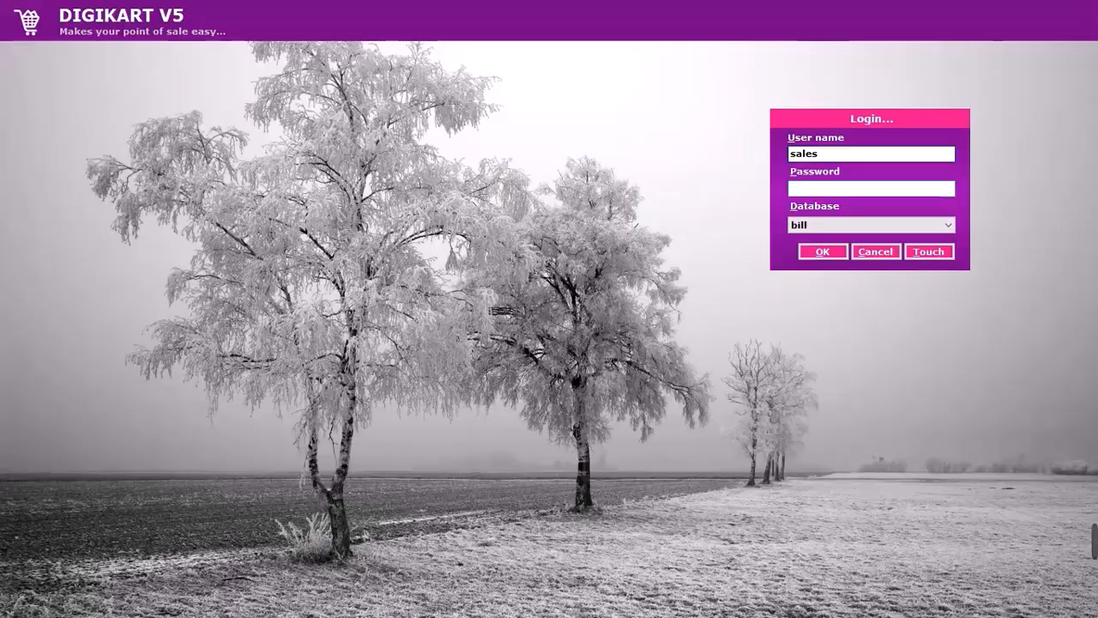
pyautogui.press('Return')
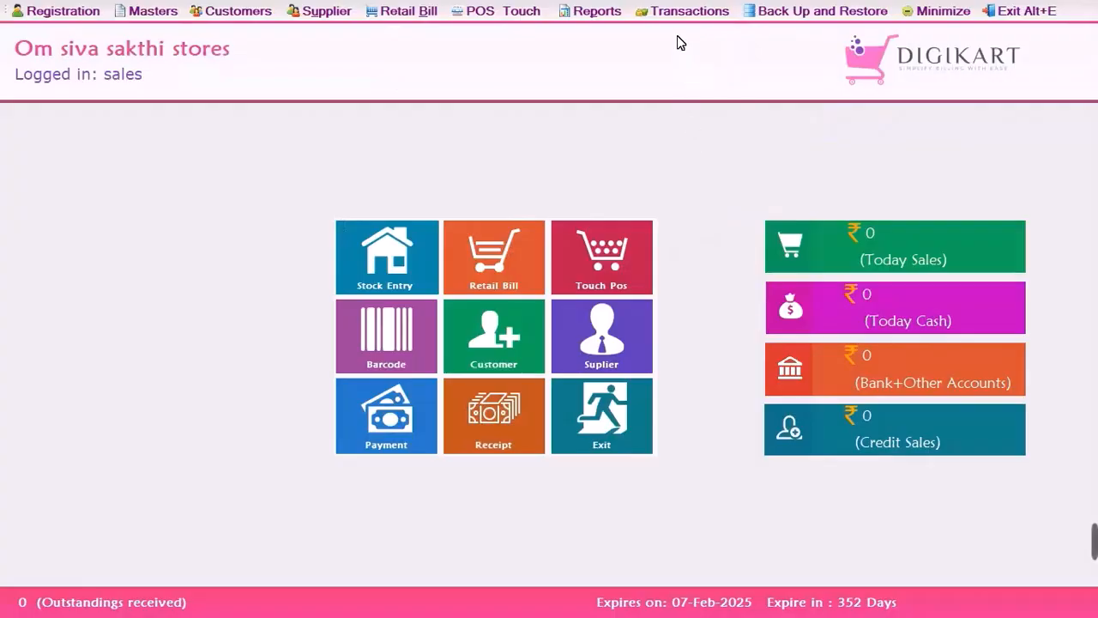
# Step: Open the raw data export form and set its export folder to Reports on the Desktop
pyautogui.click(672, 12)
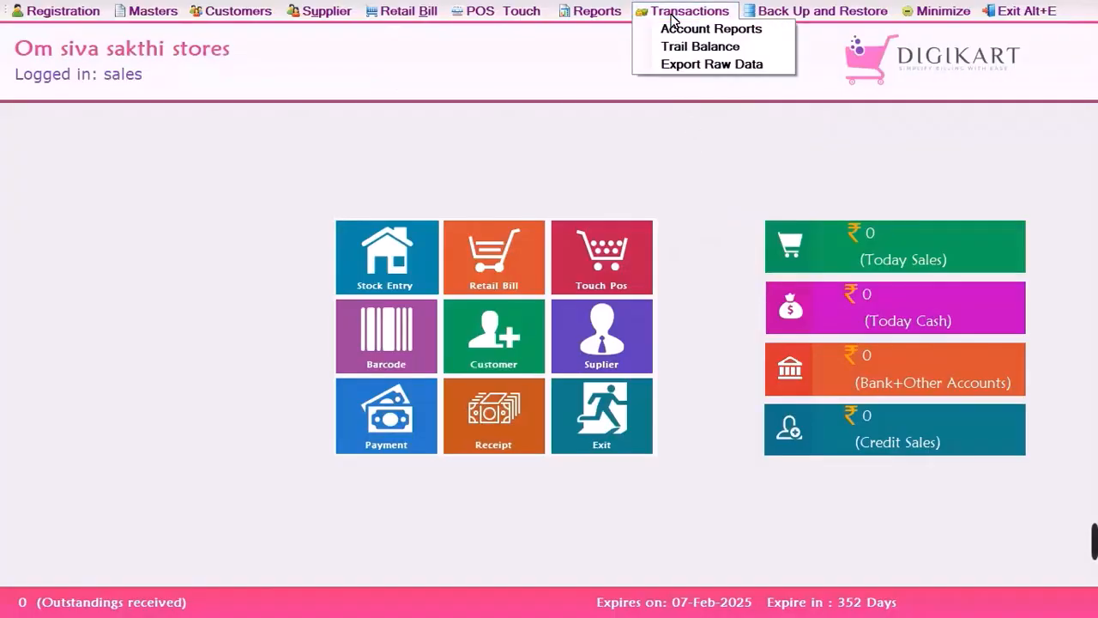
pyautogui.click(685, 65)
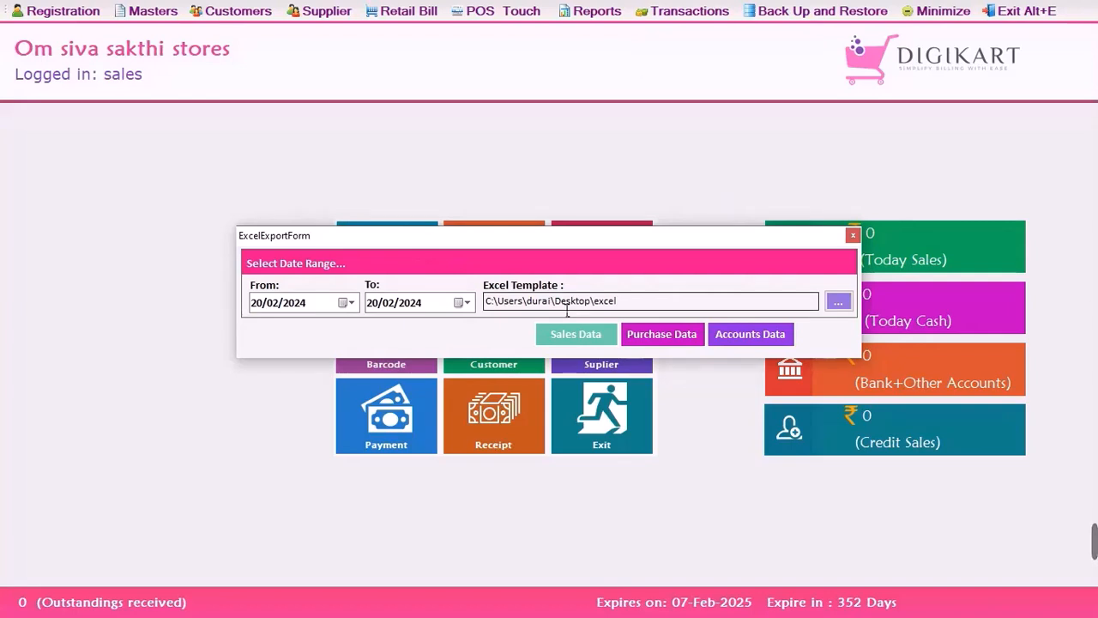
pyautogui.click(841, 301)
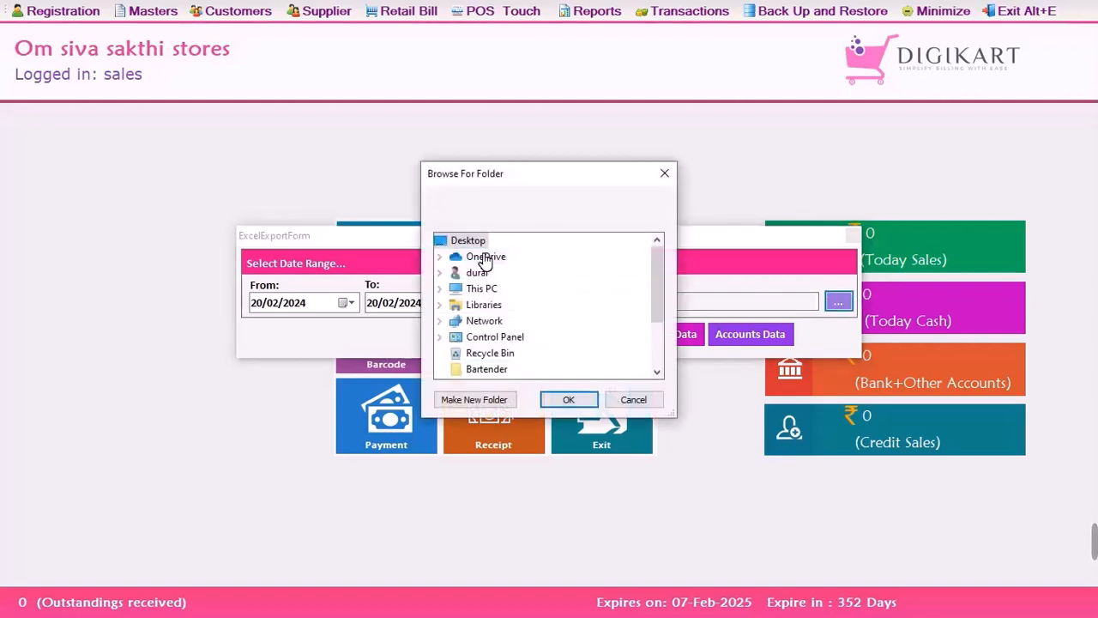
pyautogui.scroll(-2, 575, 303)
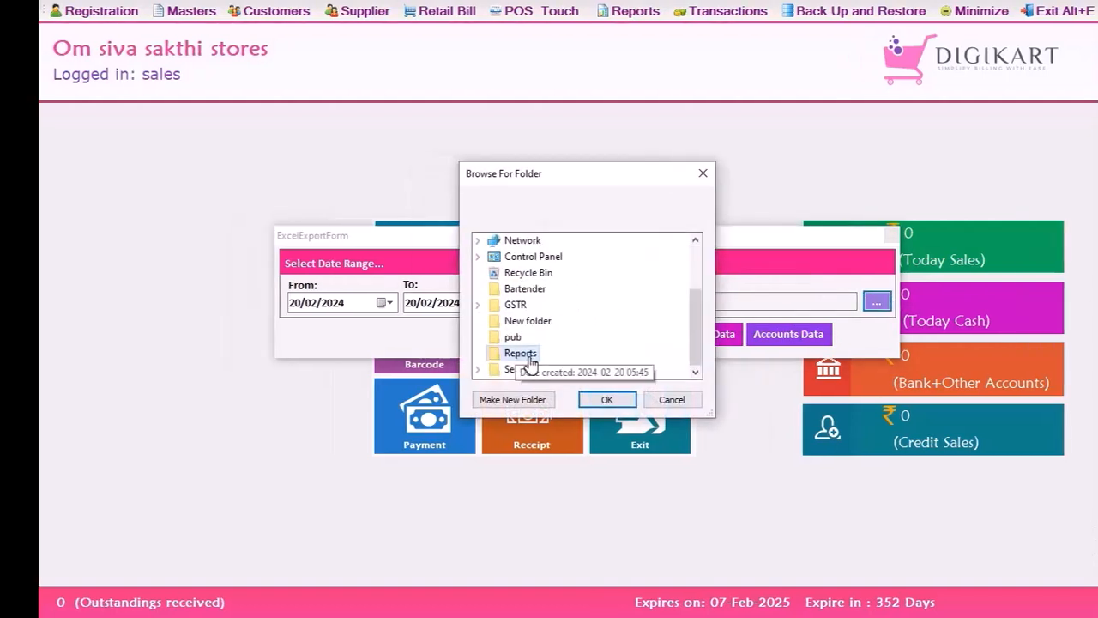
pyautogui.click(521, 354)
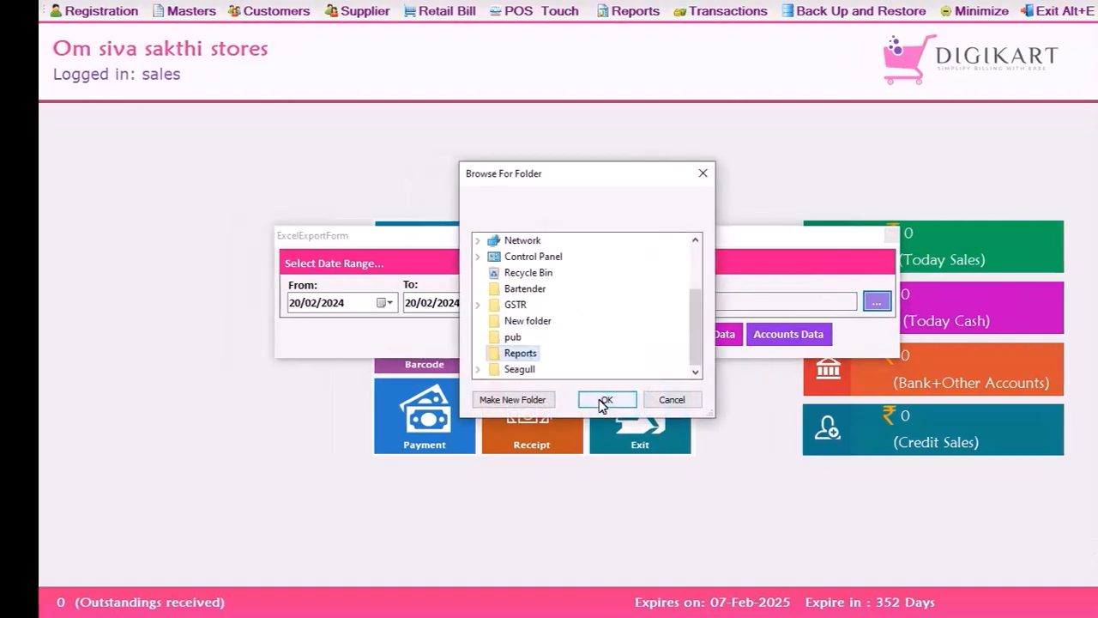
pyautogui.click(606, 399)
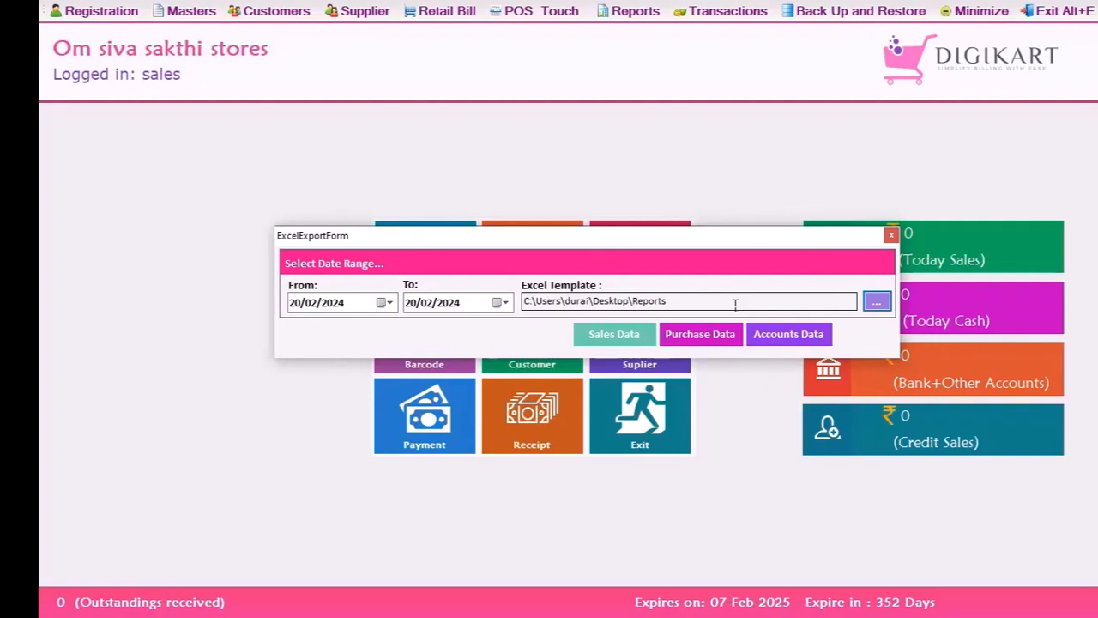
# Step: Export the sales data for the date range 01/01/2024 to 31/01/2024
pyautogui.click(391, 302)
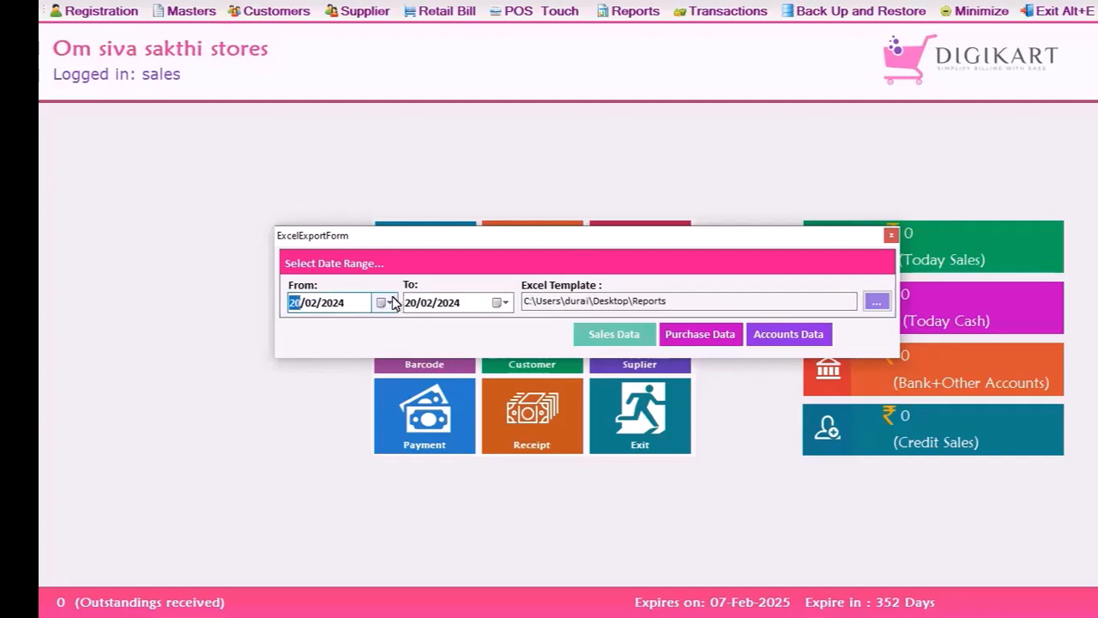
pyautogui.click(391, 302)
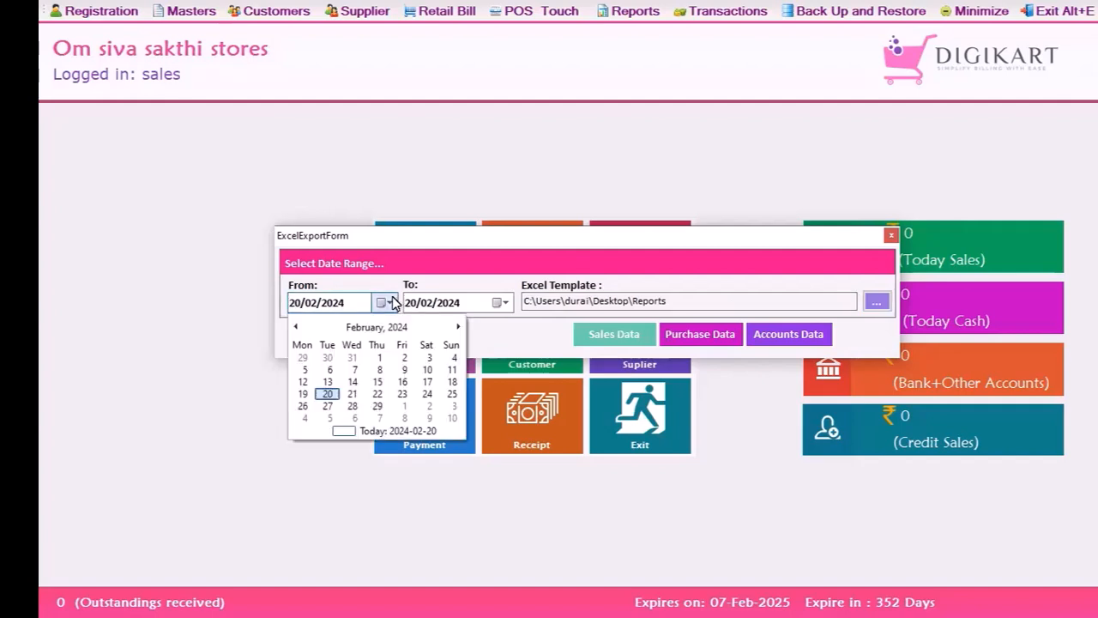
pyautogui.click(295, 327)
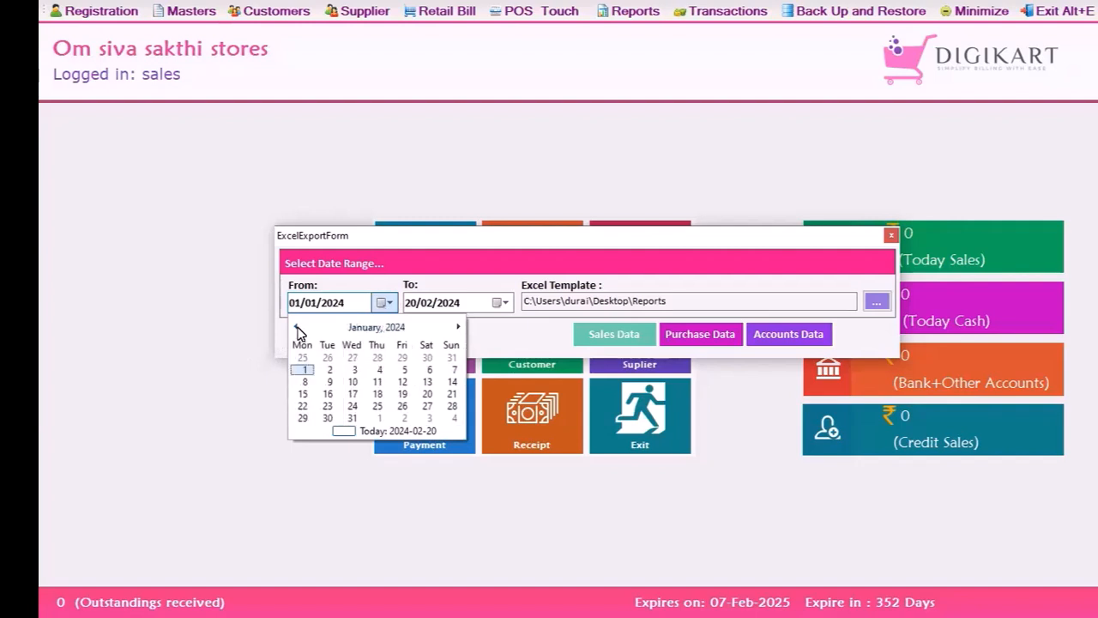
pyautogui.click(300, 376)
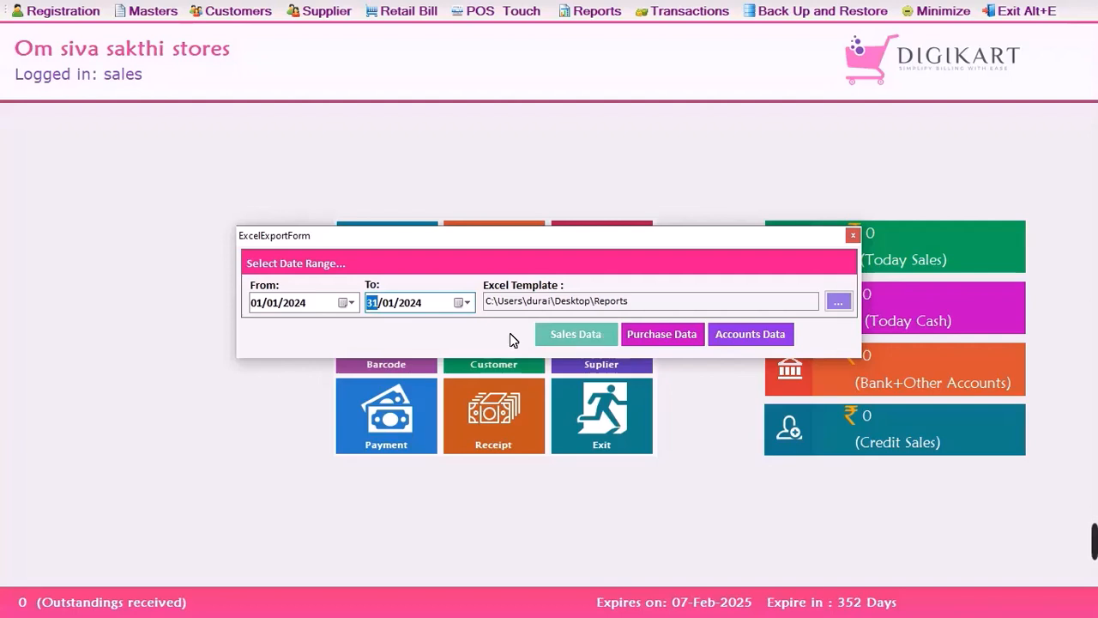
pyautogui.click(554, 336)
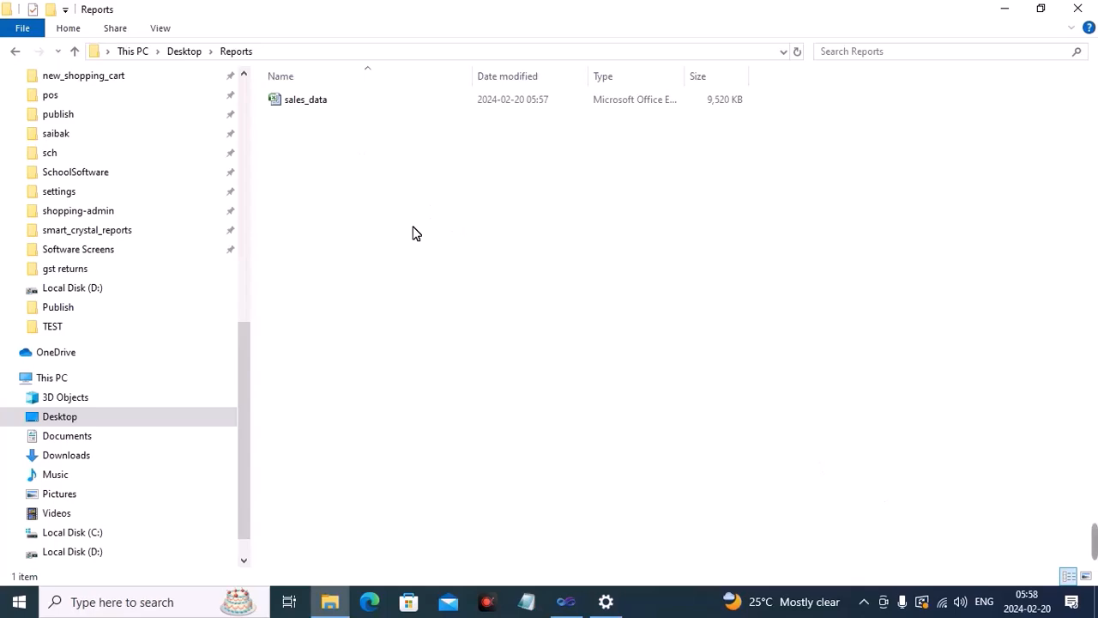
# Step: Open the exported sales_data file from the Reports folder in Excel and copy all the data on Sheet1
pyautogui.doubleClick(333, 104)
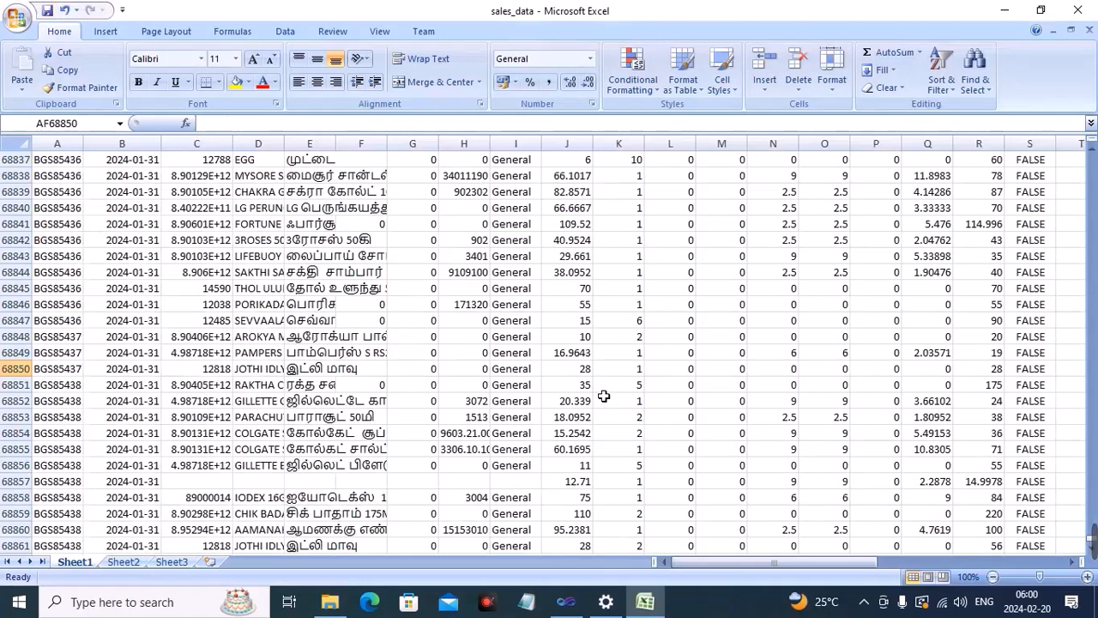
pyautogui.click(670, 432)
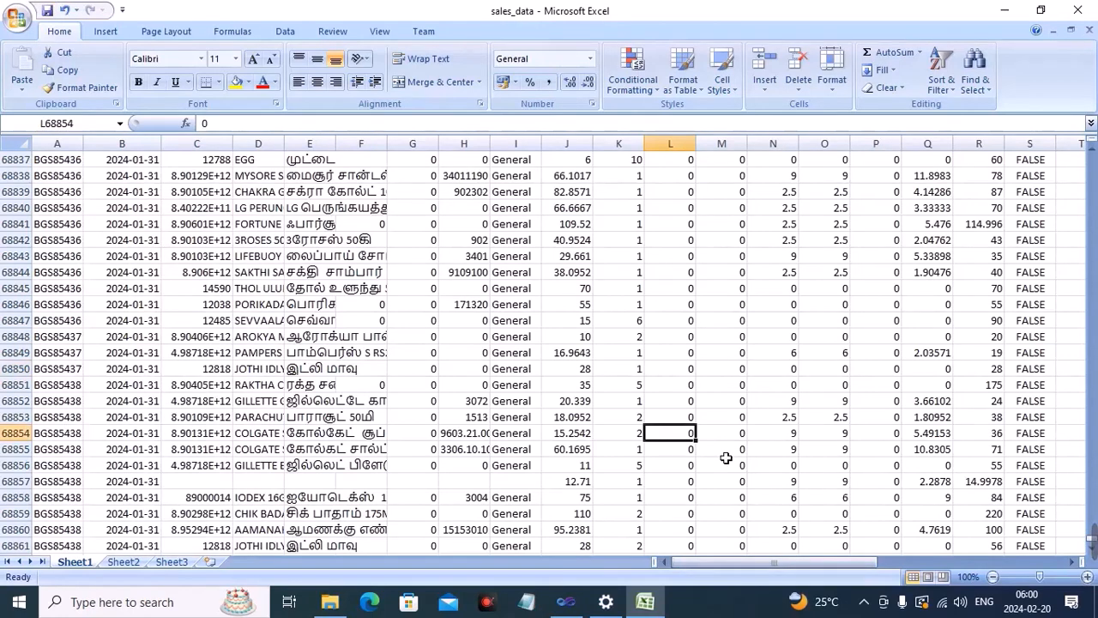
pyautogui.hotkey('ctrl', 'a')
pyautogui.hotkey('ctrl', 'c')
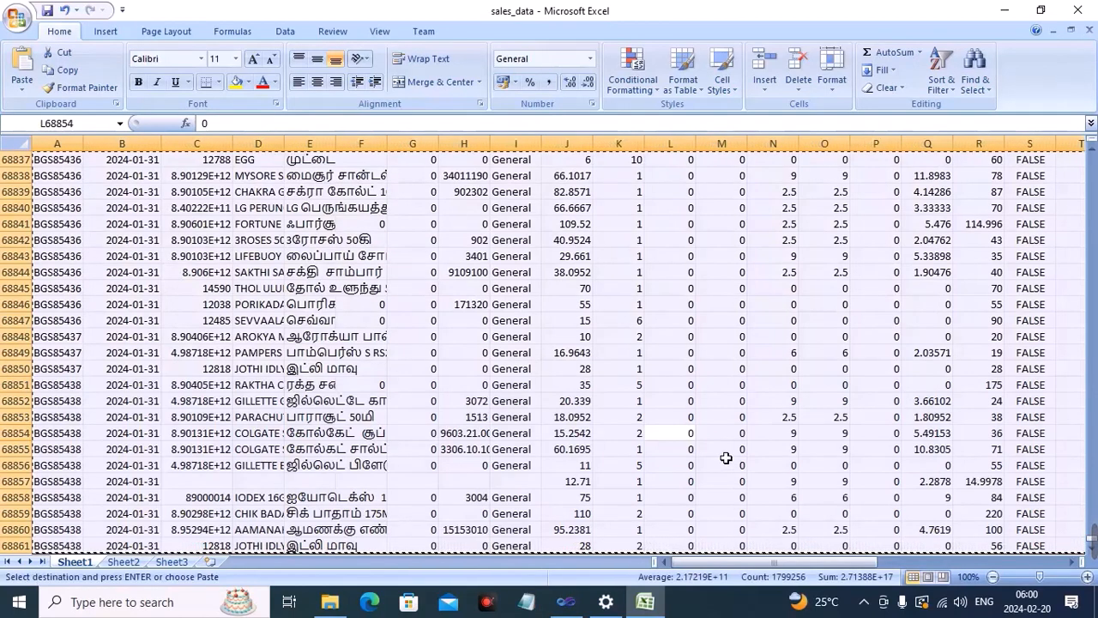
# Step: Insert a PivotTable on a new worksheet from the range Sheet1!$A$1:$AL$68861
pyautogui.click(103, 32)
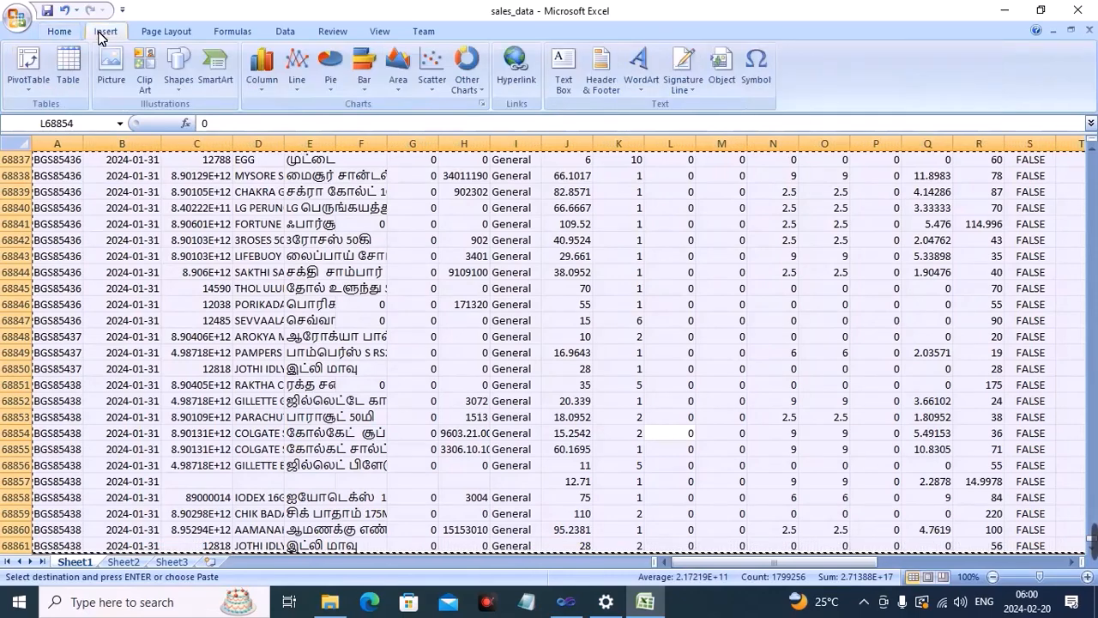
pyautogui.click(35, 90)
pyautogui.click(55, 107)
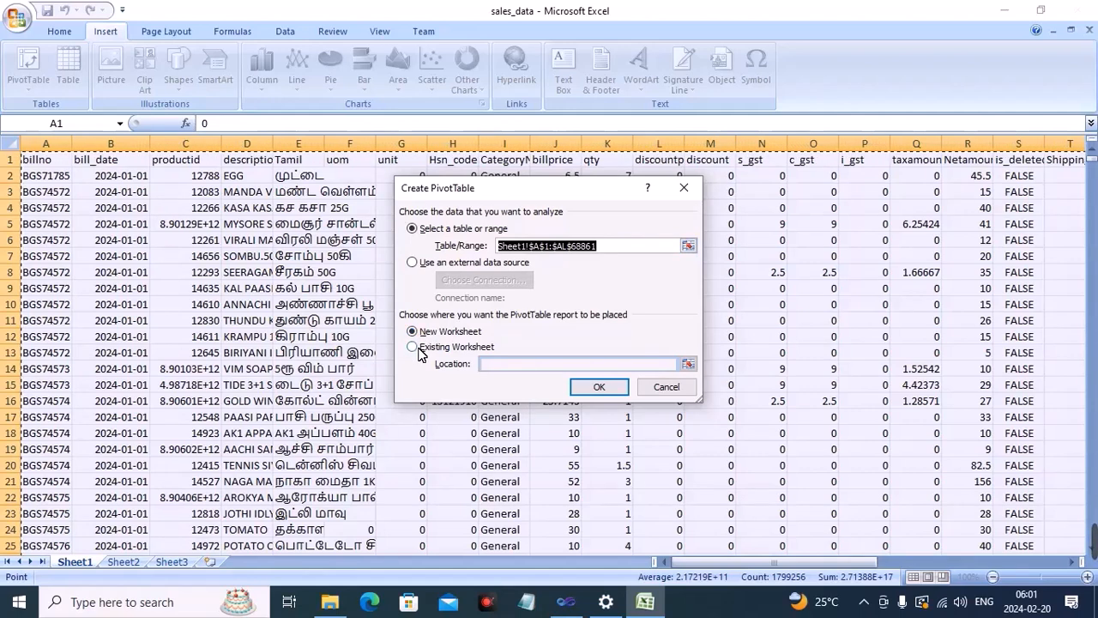
pyautogui.click(590, 390)
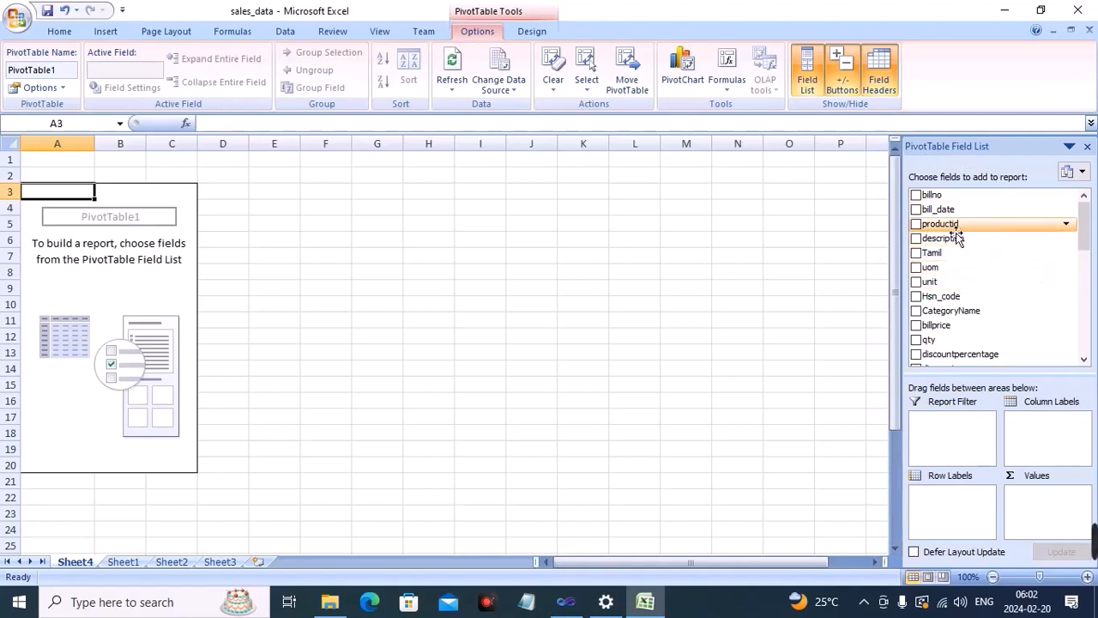
# Step: Add bill_date as the PivotTable's row labels and the sum of Netamount as its values
pyautogui.click(931, 213)
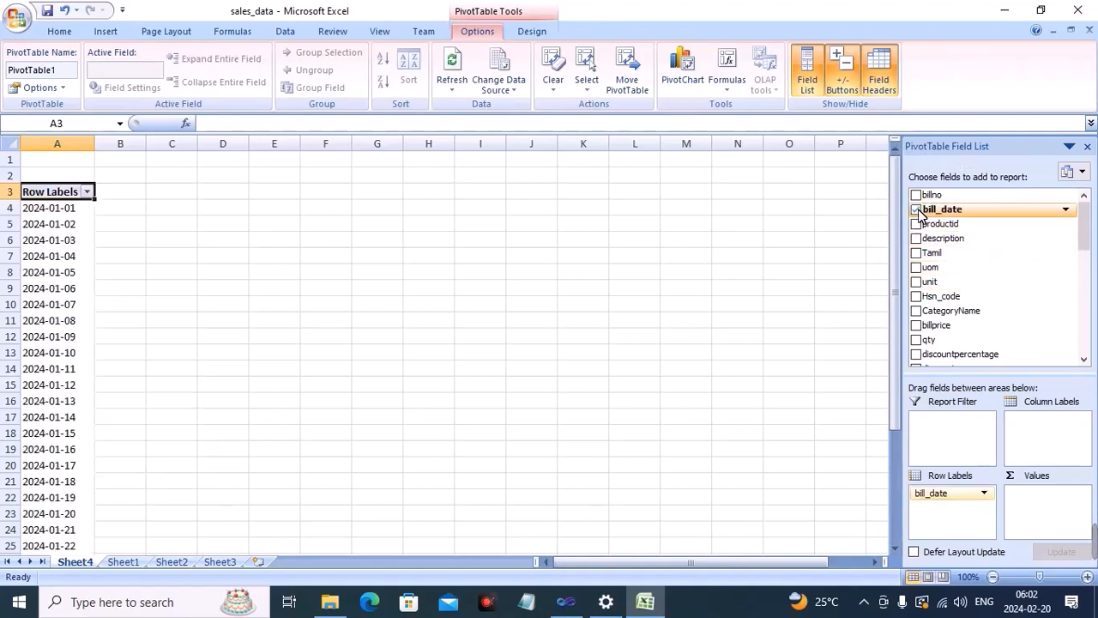
pyautogui.scroll(-4, 978, 313)
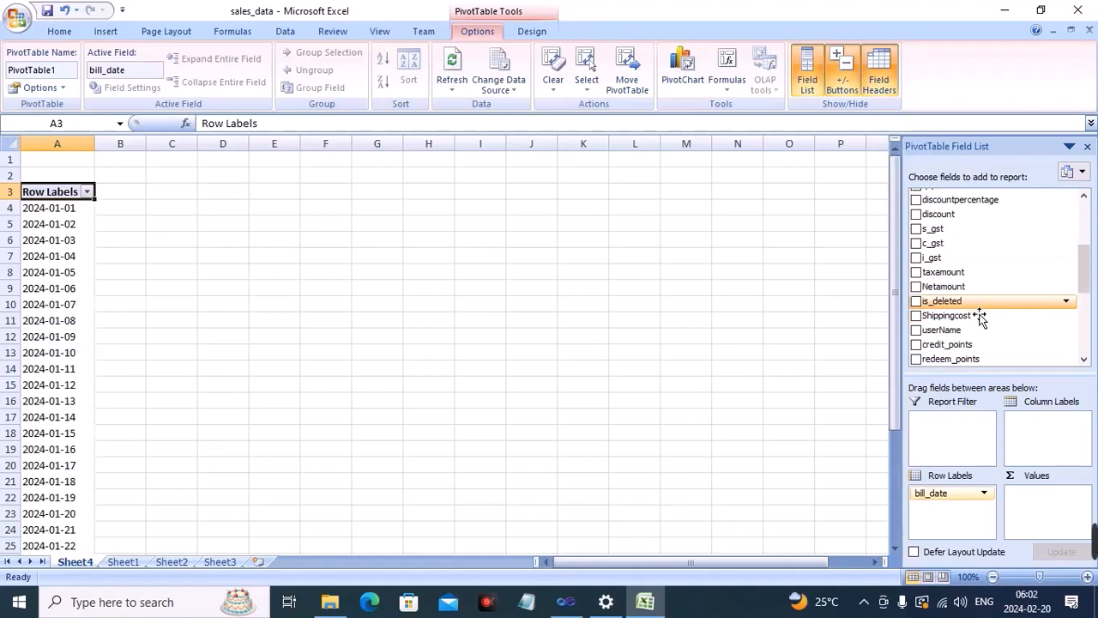
pyautogui.click(916, 287)
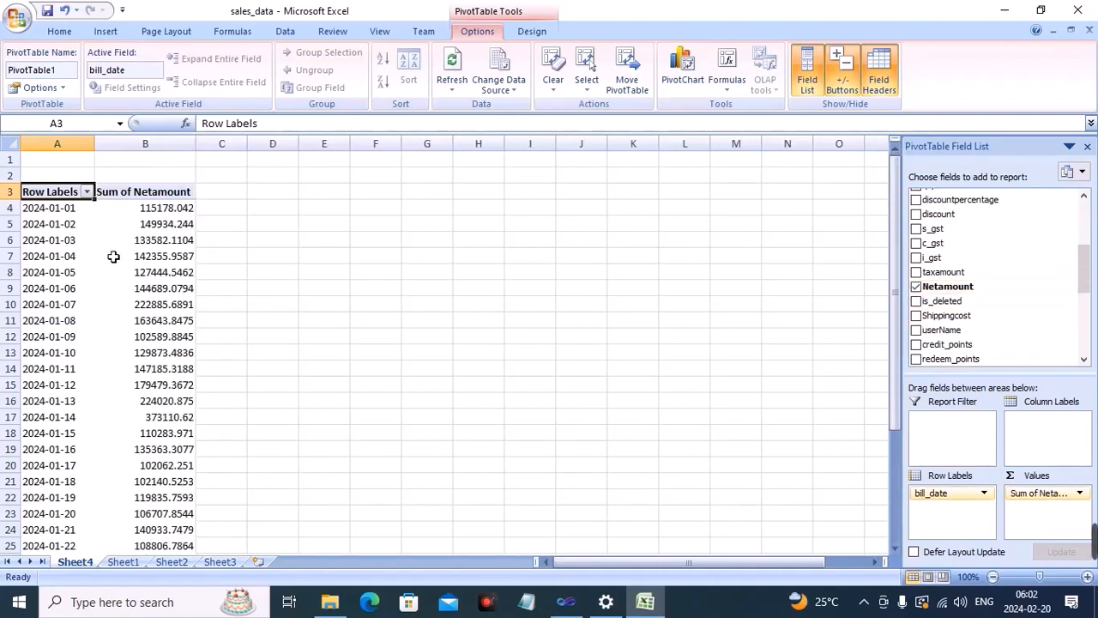
# Step: Review the daily net amounts and add a count of billno to the PivotTable's values
pyautogui.scroll(-4, 135, 245)
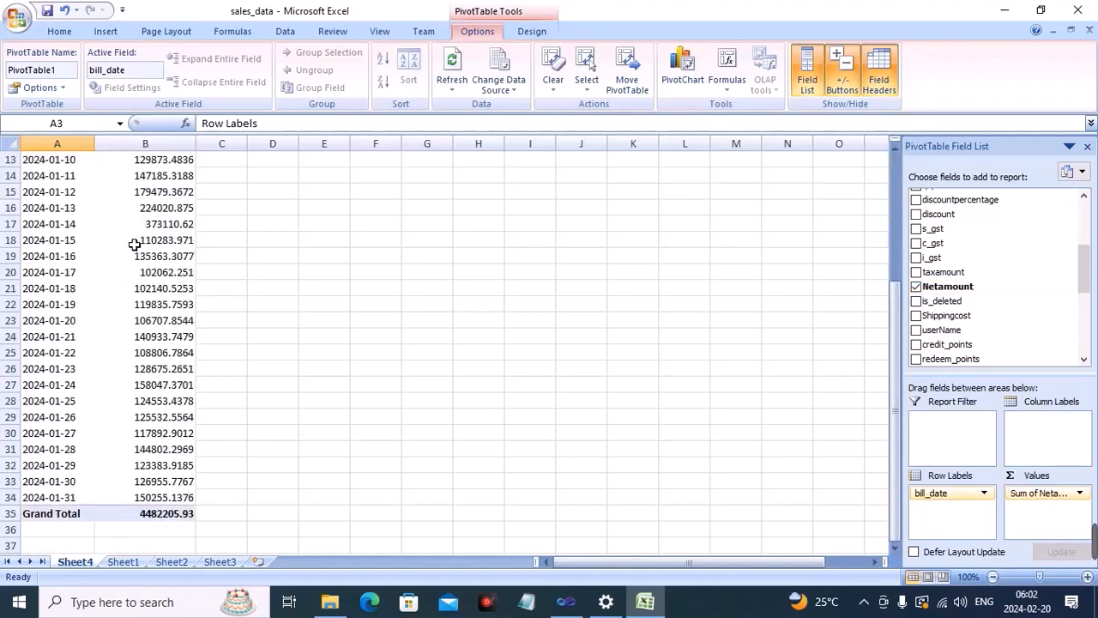
pyautogui.moveTo(133, 257)
pyautogui.scroll(4, 182, 399)
pyautogui.scroll(-4, 187, 405)
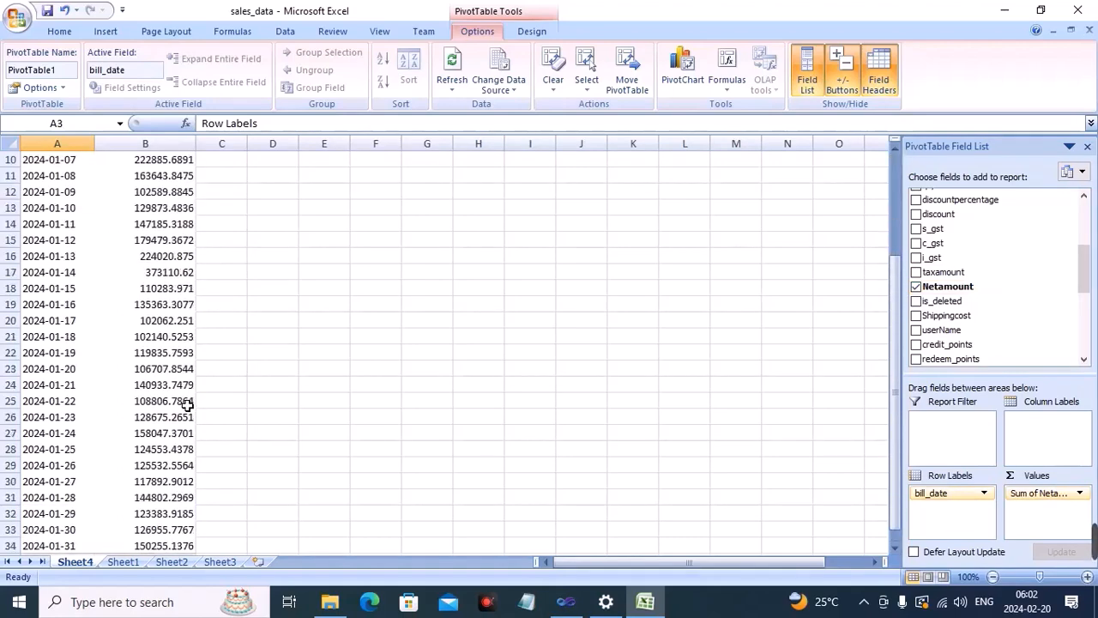
pyautogui.scroll(4, 187, 405)
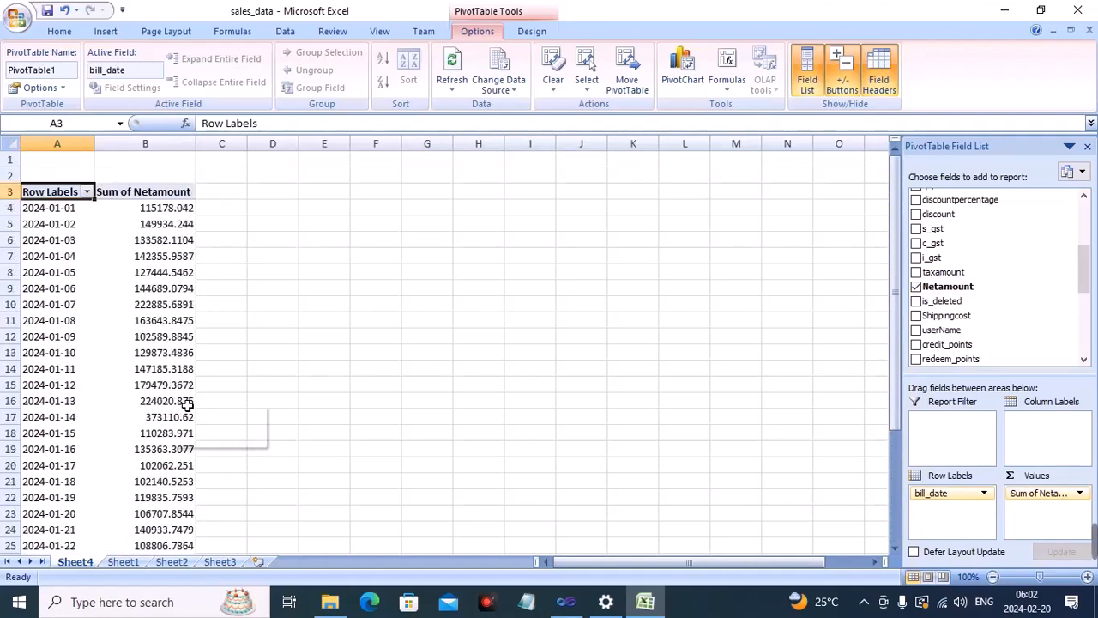
pyautogui.scroll(4, 971, 206)
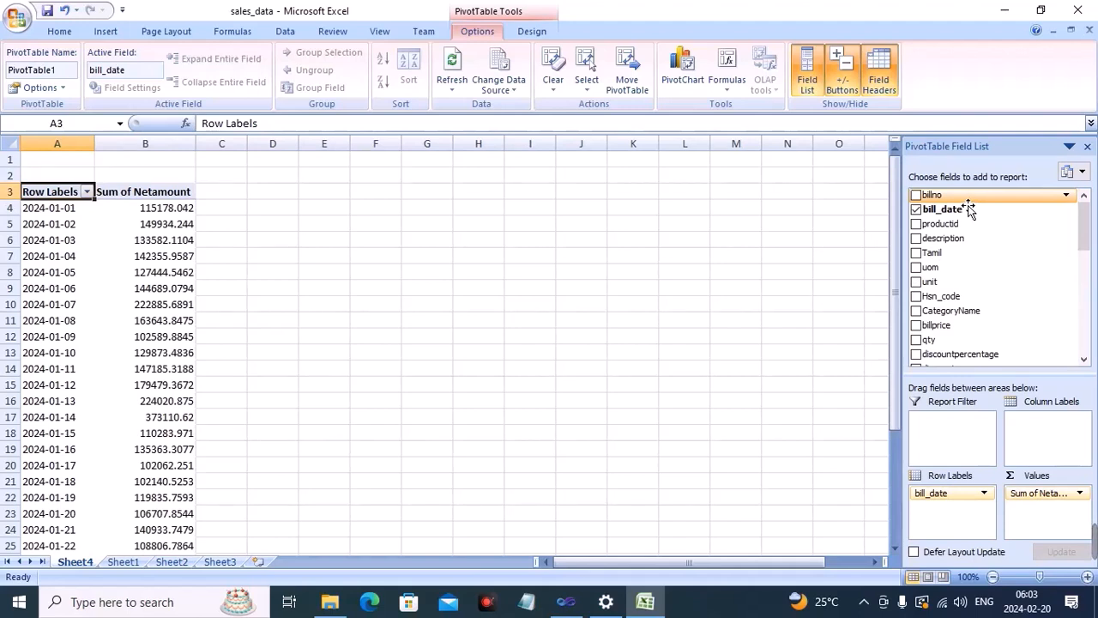
pyautogui.moveTo(934, 195); pyautogui.dragTo(1025, 513)
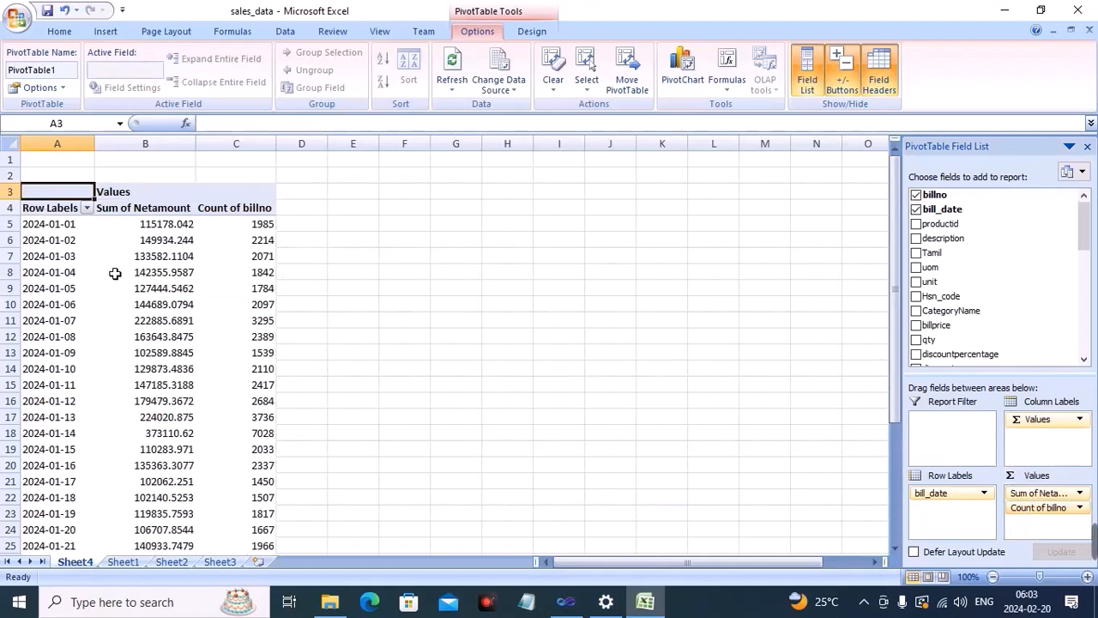
# Step: Add account_name to the PivotTable's row labels below bill_date to break each day down by payment account
pyautogui.scroll(-4, 205, 292)
pyautogui.scroll(4, 206, 293)
pyautogui.scroll(-5, 206, 294)
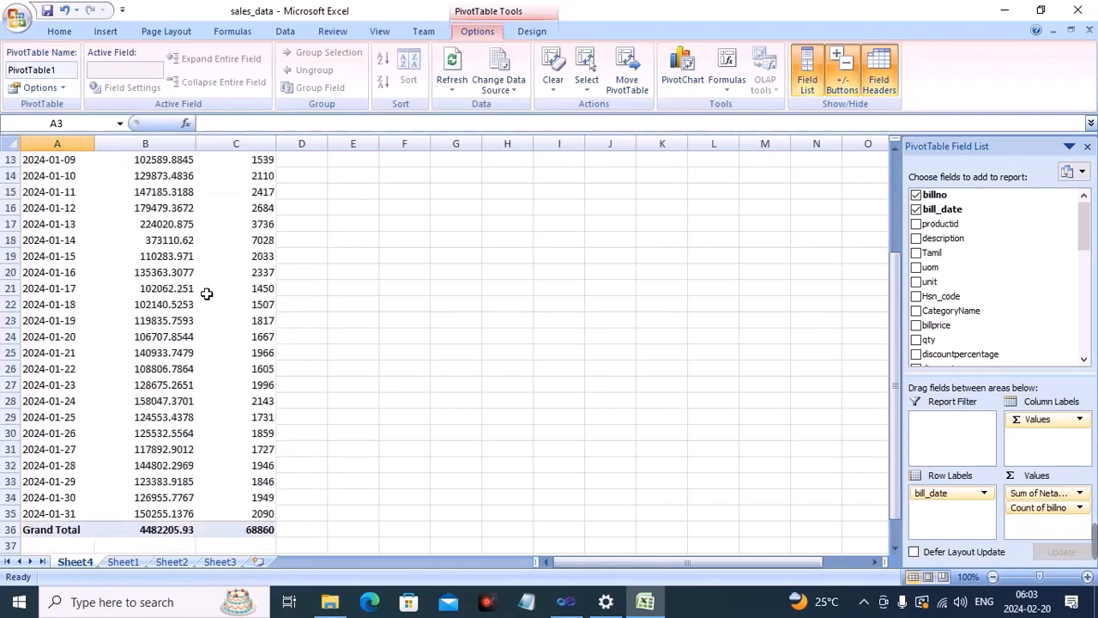
pyautogui.scroll(5, 206, 294)
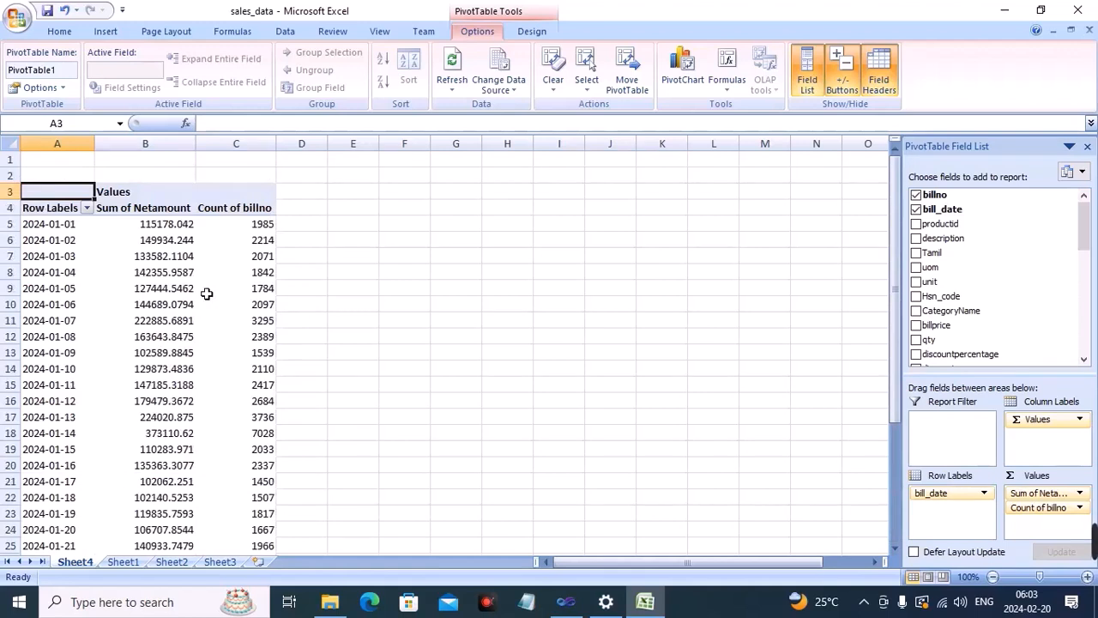
pyautogui.scroll(-6, 1074, 257)
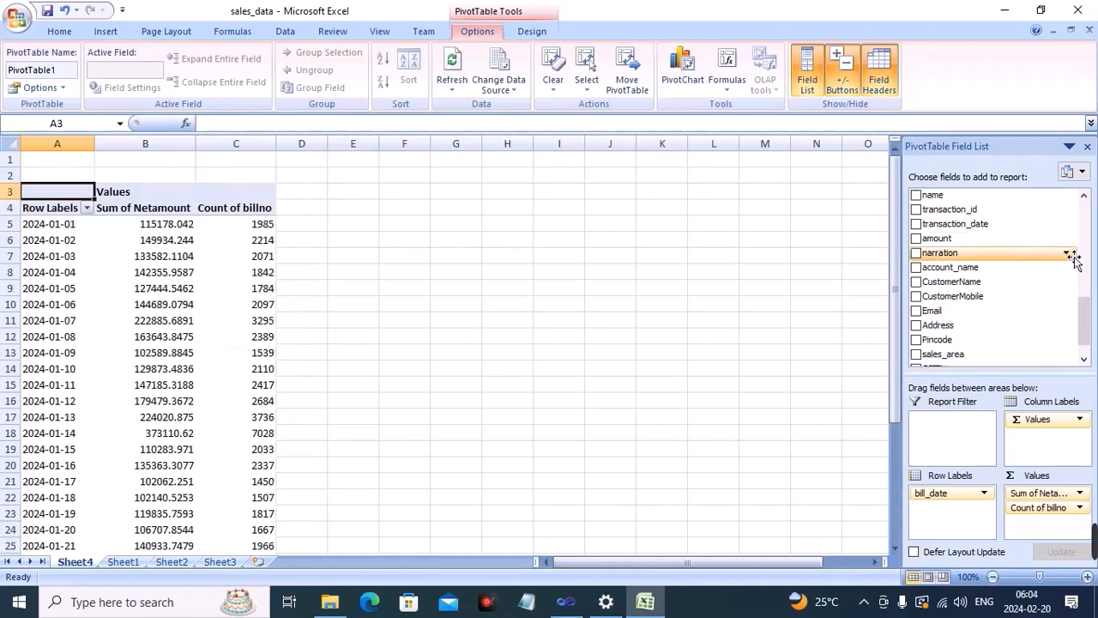
pyautogui.scroll(-1, 1072, 260)
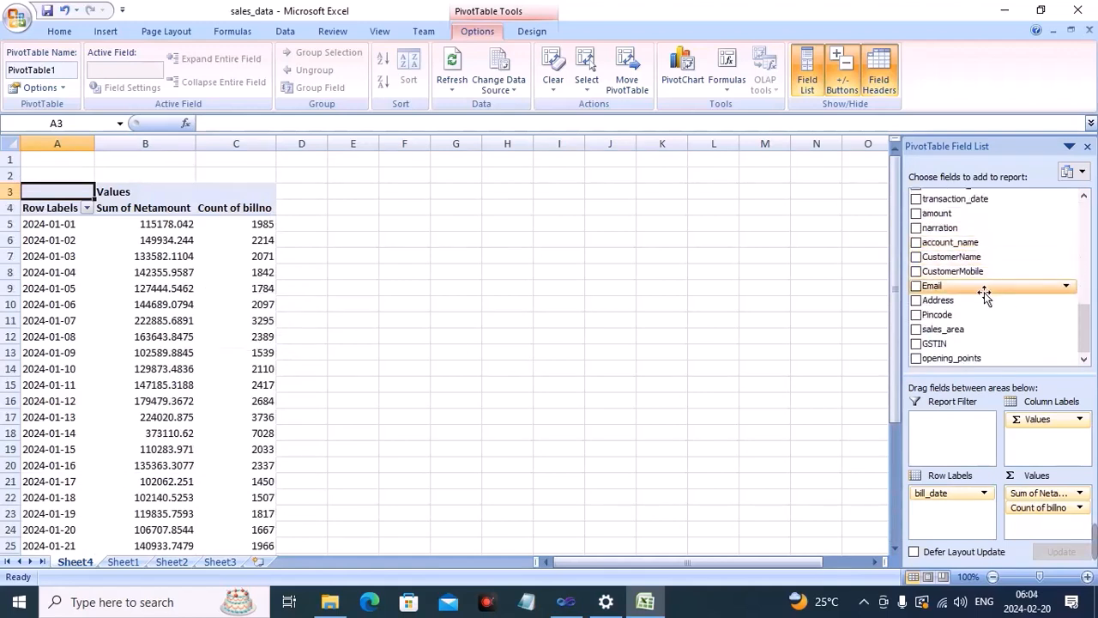
pyautogui.scroll(6, 987, 291)
pyautogui.scroll(-2, 985, 294)
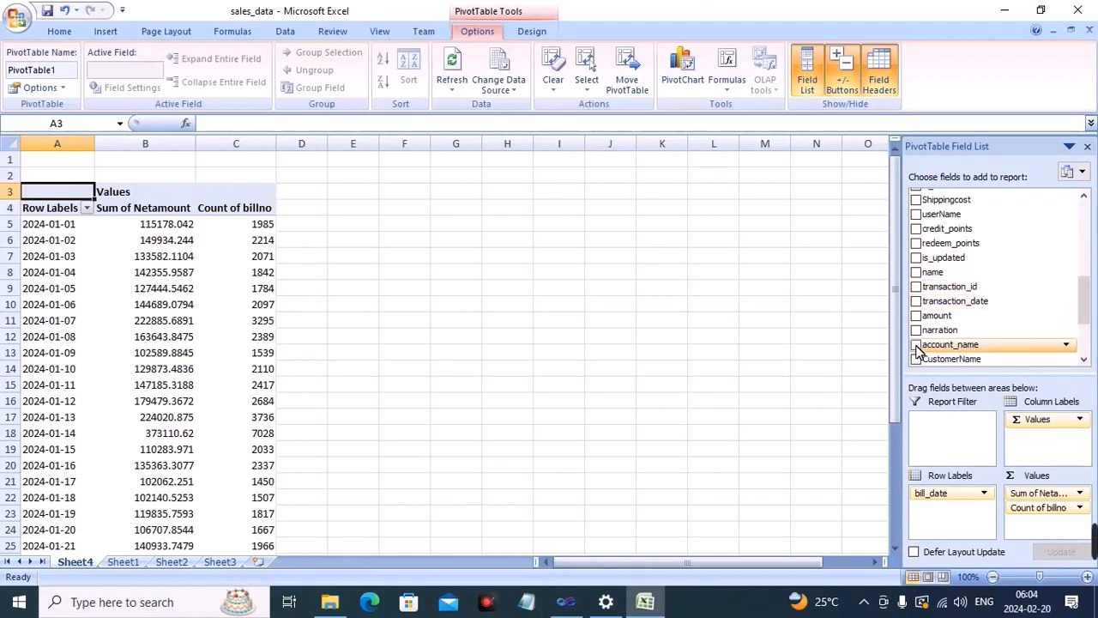
pyautogui.click(916, 346)
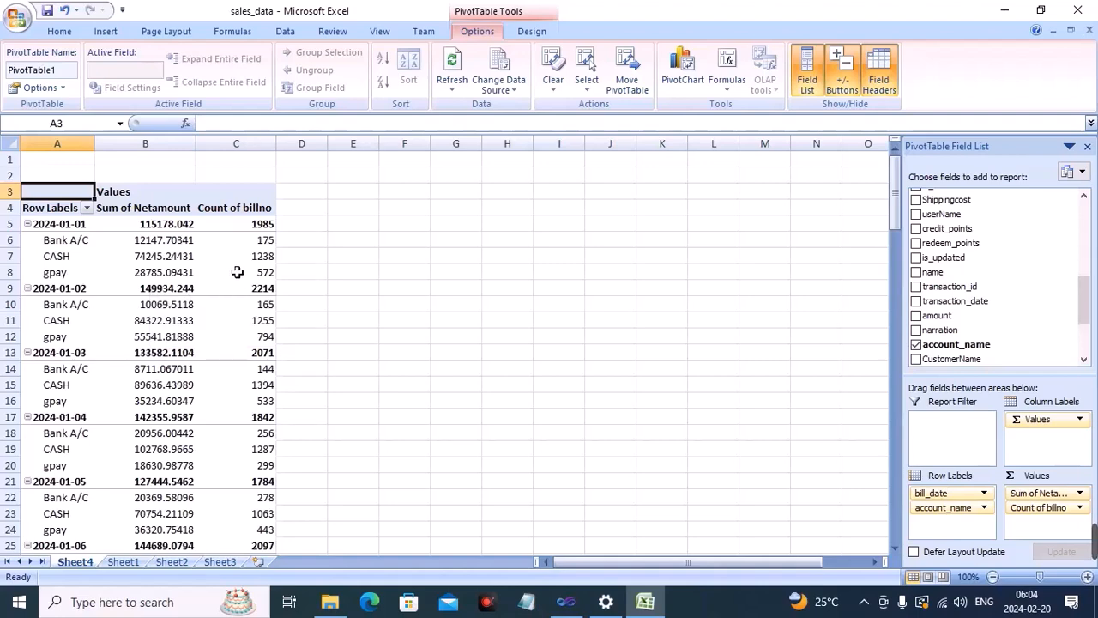
pyautogui.scroll(-1, 244, 242)
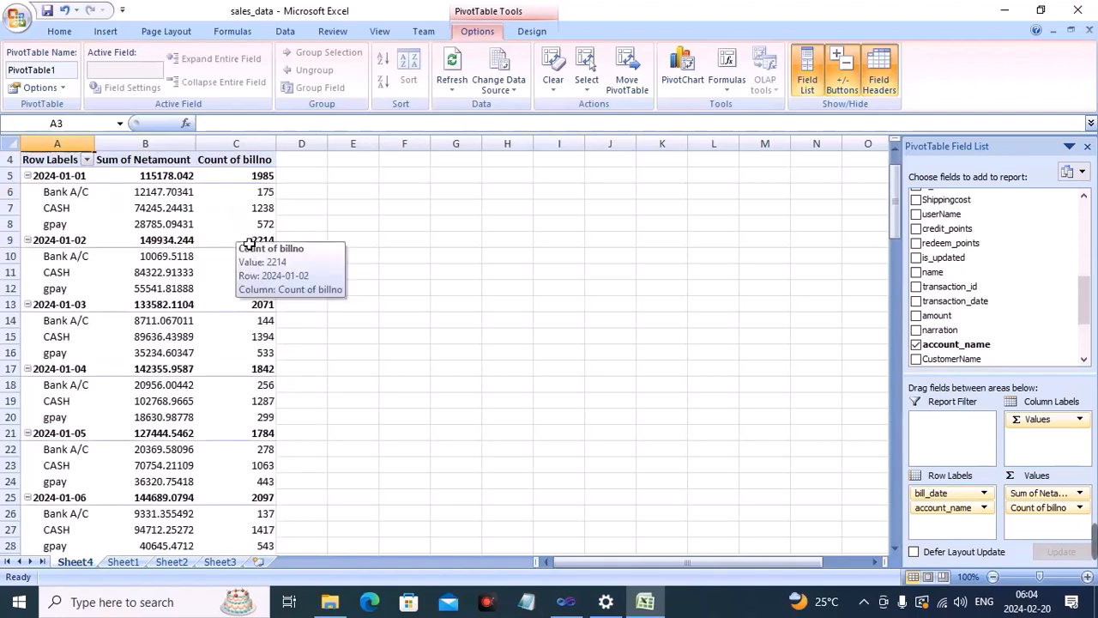
pyautogui.scroll(1, 249, 244)
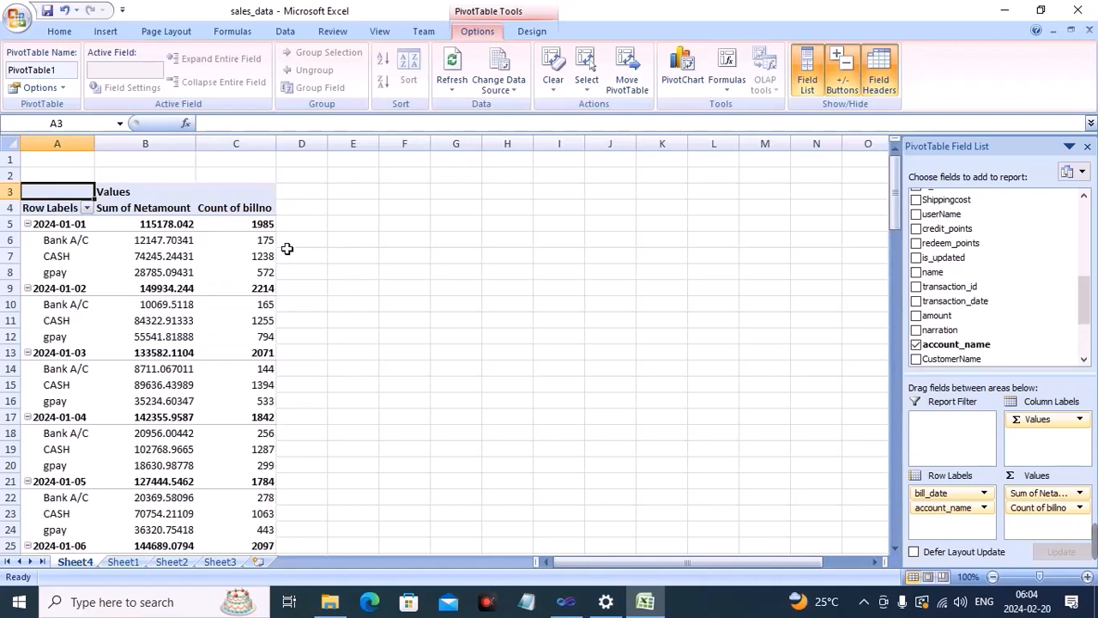
# Step: Move account_name from the PivotTable's row labels to its column labels, placed above Values
pyautogui.scroll(-8, 287, 249)
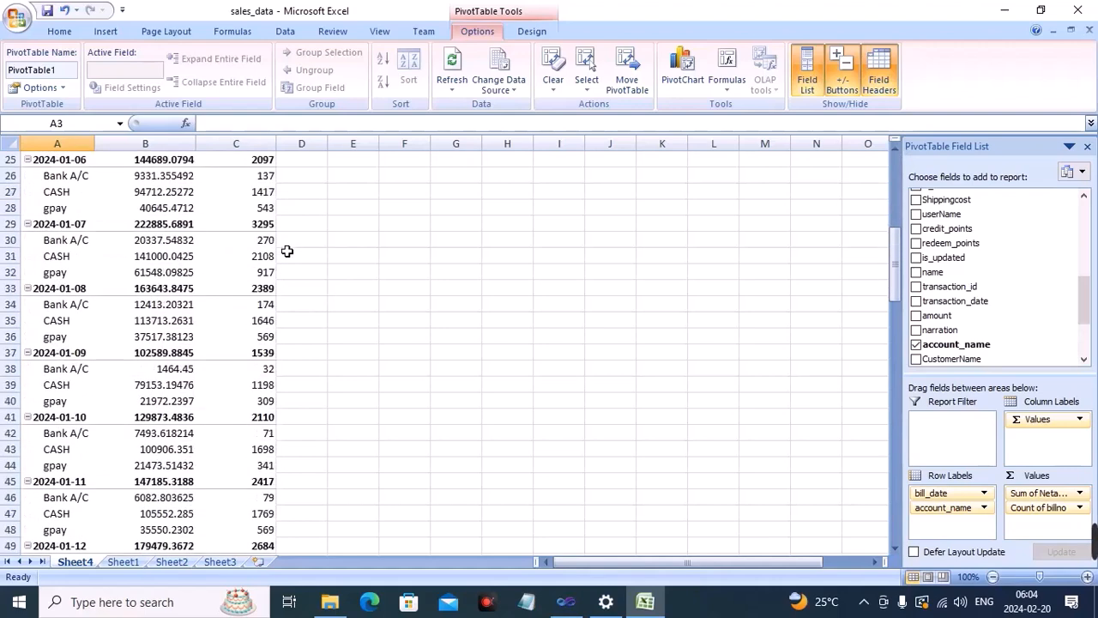
pyautogui.scroll(8, 286, 250)
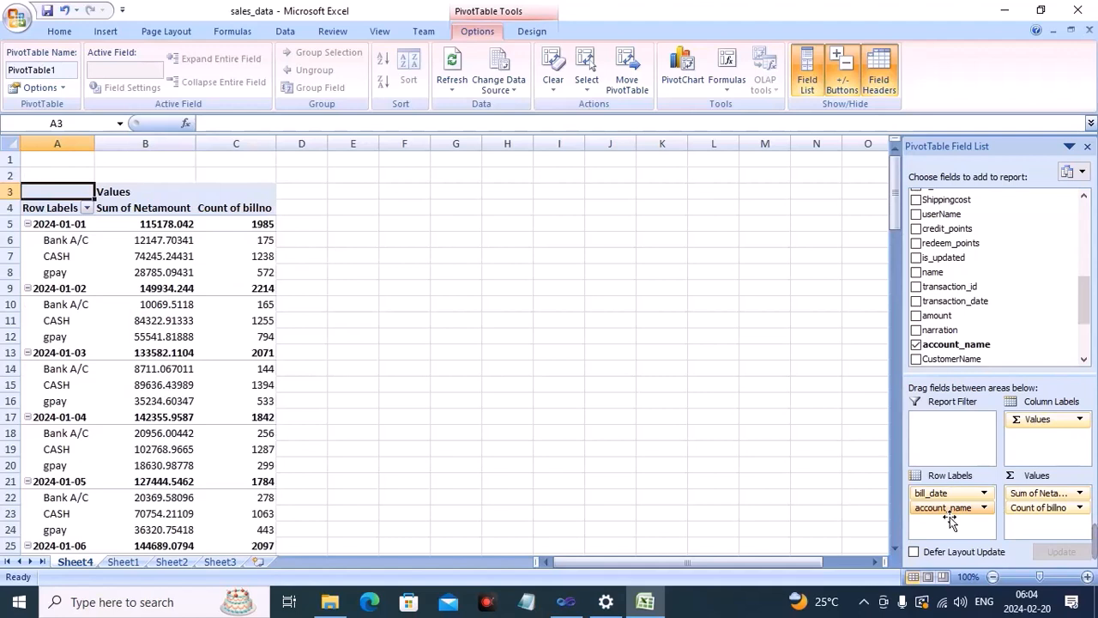
pyautogui.moveTo(950, 519); pyautogui.dragTo(1042, 428)
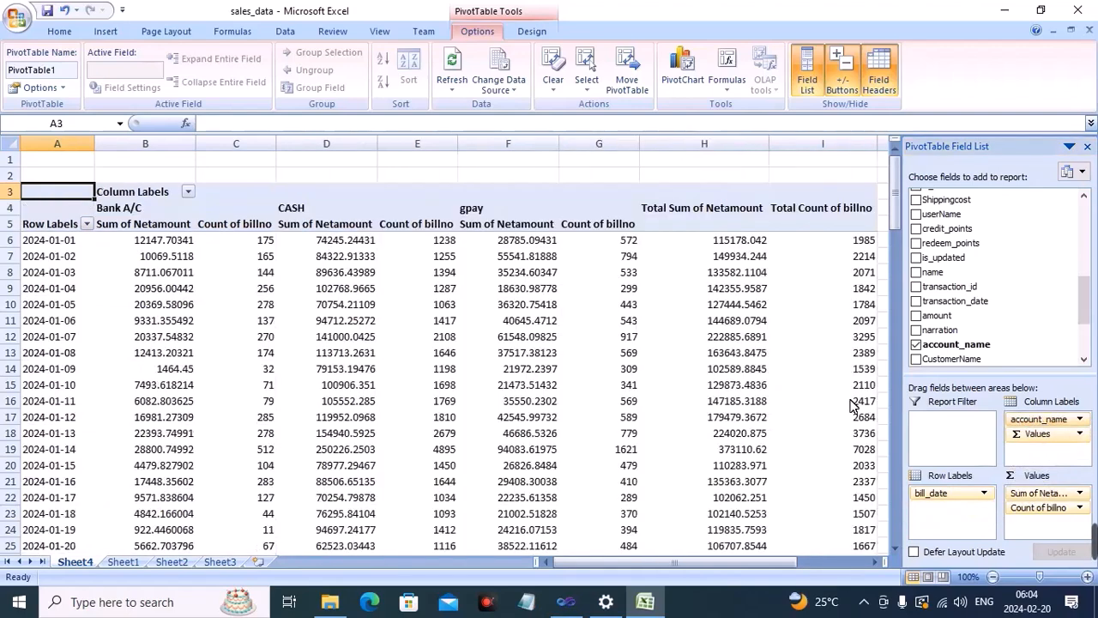
# Step: Review each day's net amount and bill count per payment account, including the total columns and the grand total row
pyautogui.moveTo(569, 490)
pyautogui.moveTo(753, 563); pyautogui.dragTo(667, 564)
pyautogui.moveTo(716, 566); pyautogui.dragTo(684, 569)
pyautogui.moveTo(726, 417)
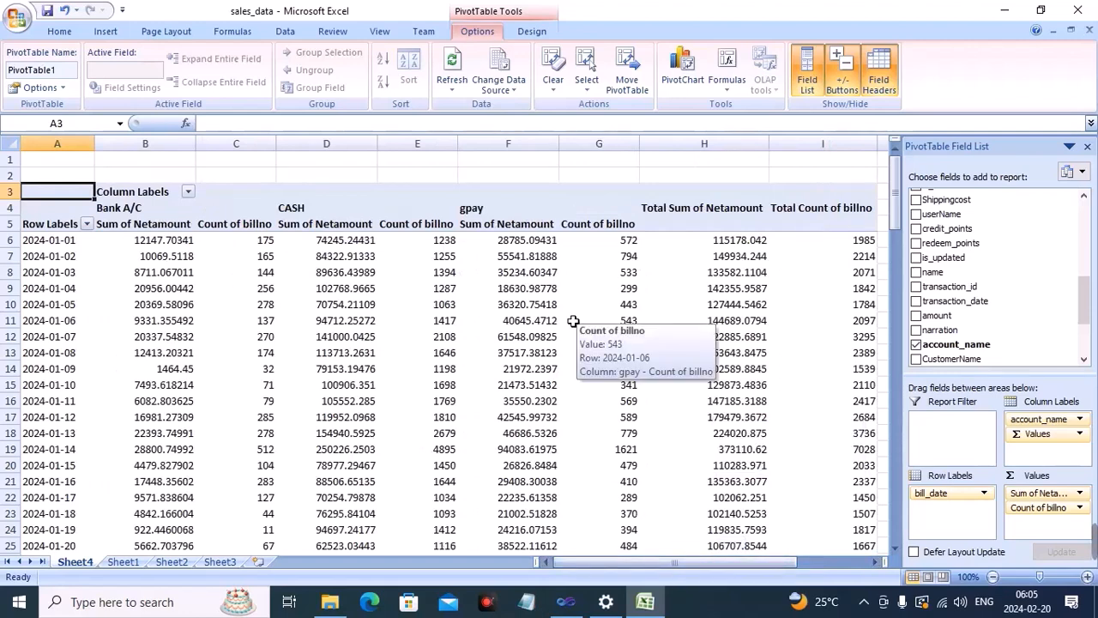
pyautogui.moveTo(313, 246)
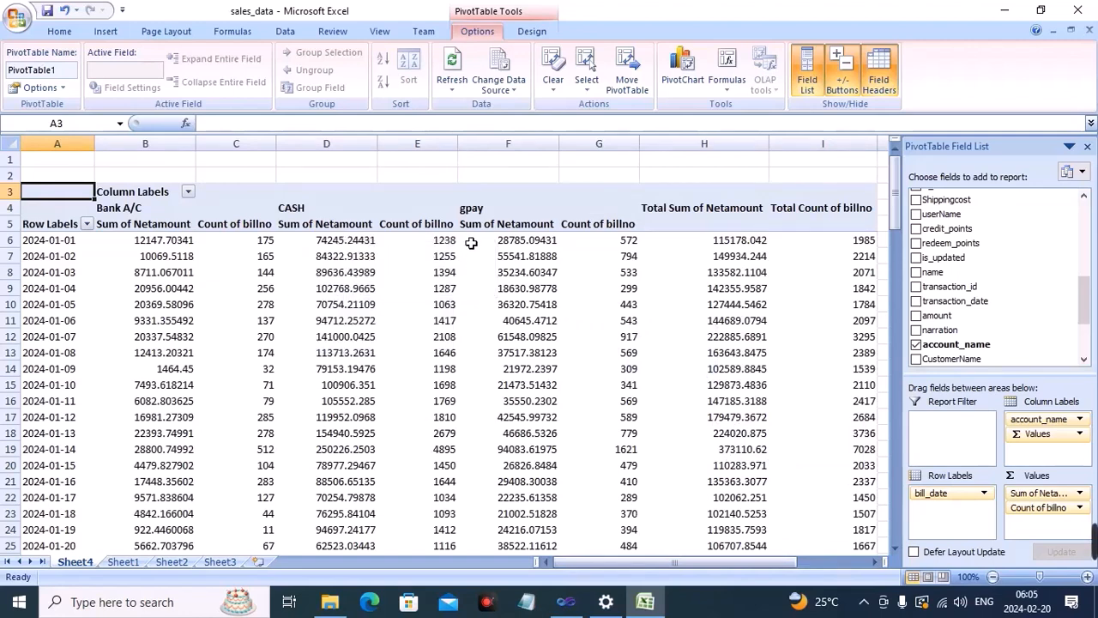
pyautogui.moveTo(520, 247)
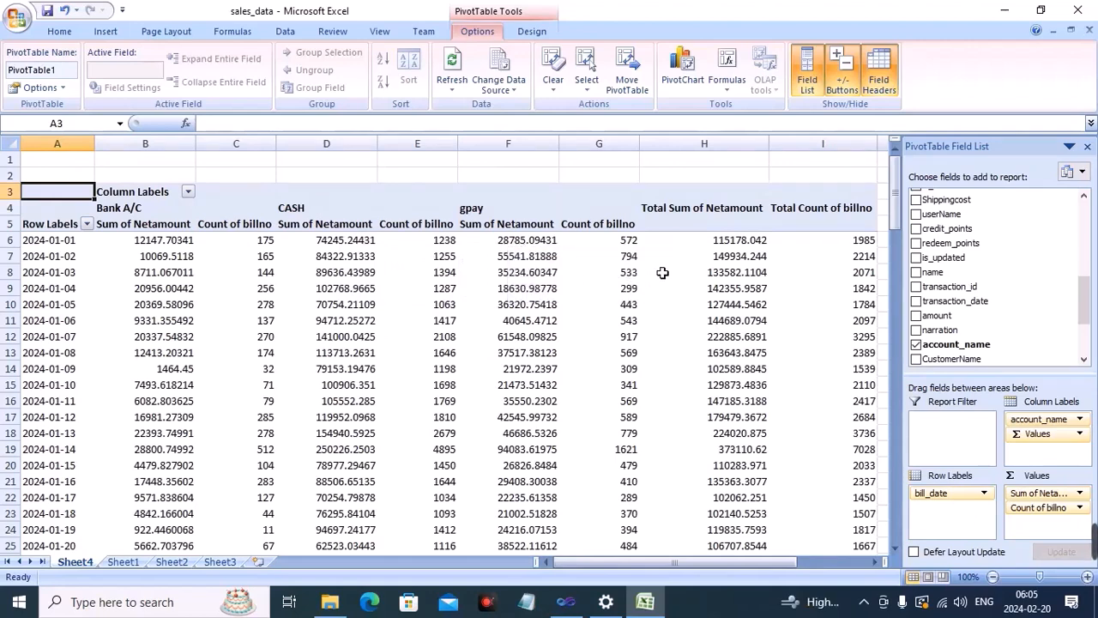
pyautogui.moveTo(575, 269)
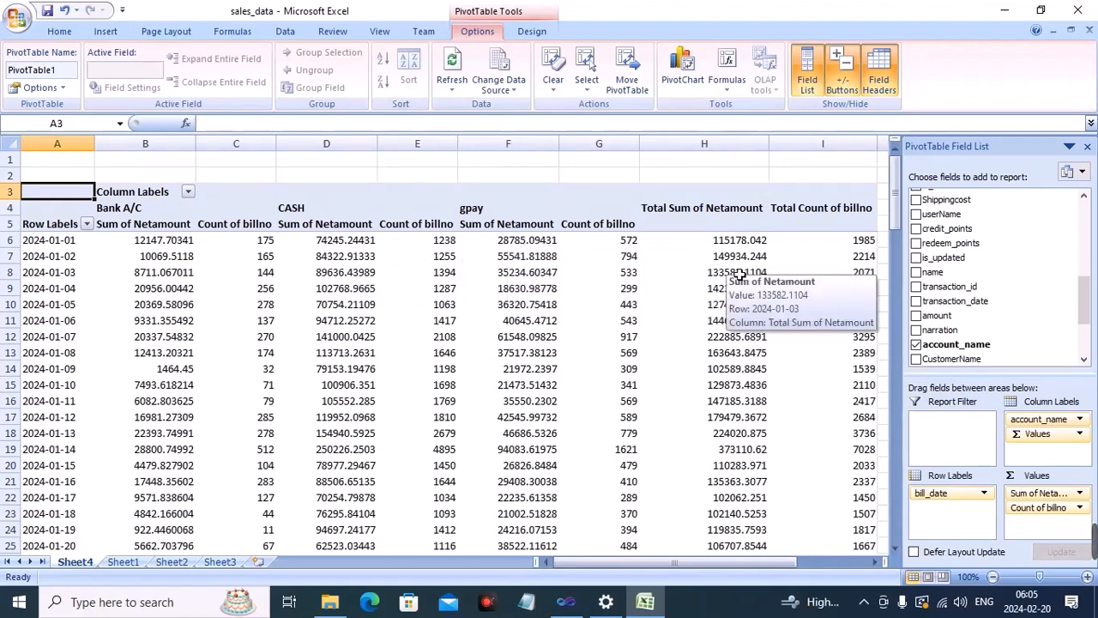
pyautogui.moveTo(836, 255)
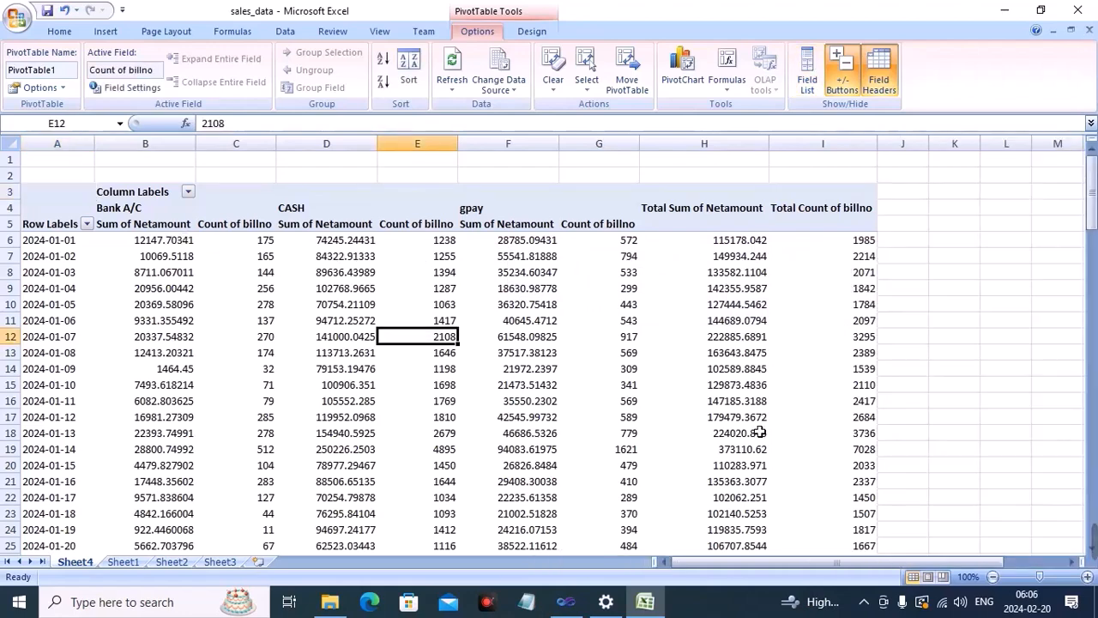
pyautogui.scroll(-4, 759, 432)
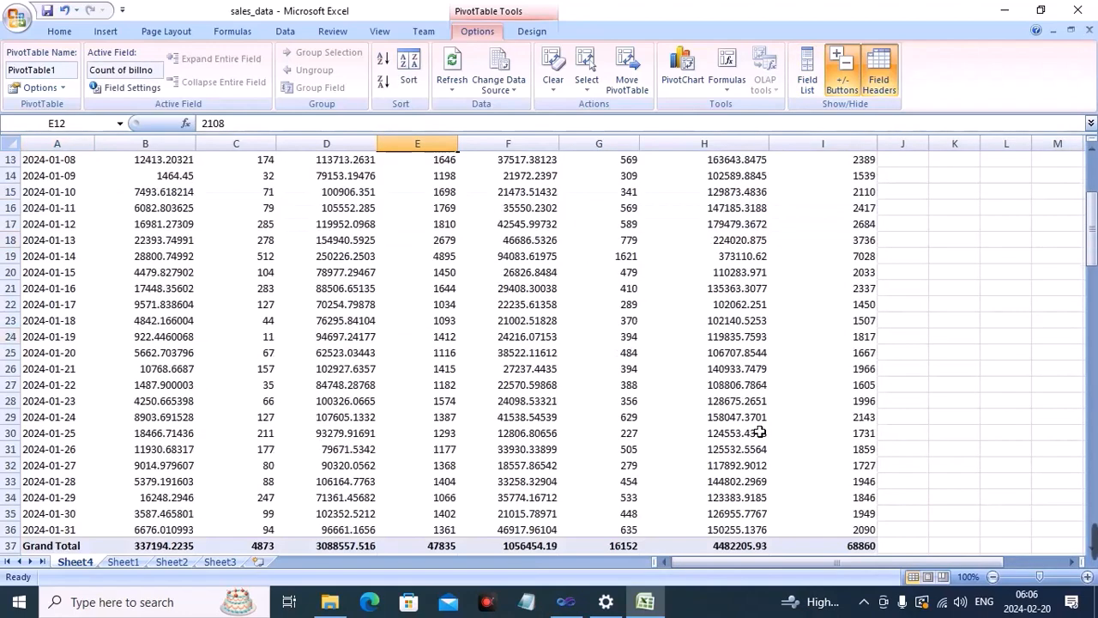
pyautogui.scroll(-2, 759, 437)
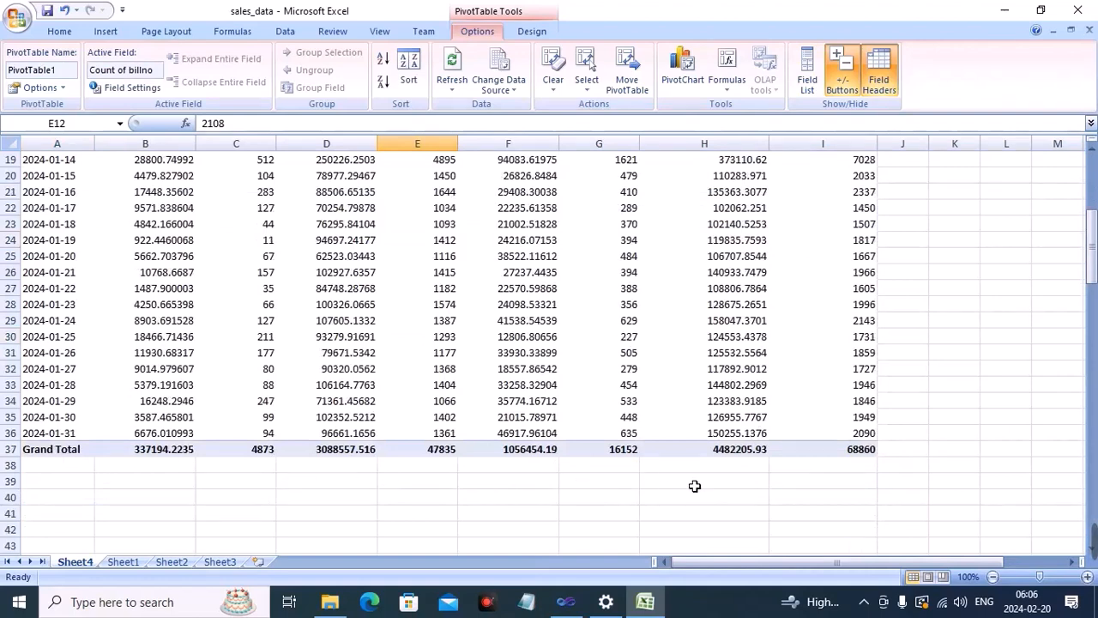
pyautogui.scroll(6, 697, 485)
# Step: Select the whole PivotTable and apply a PivotTable style with an orange header
pyautogui.hotkey('ctrl', 'a')
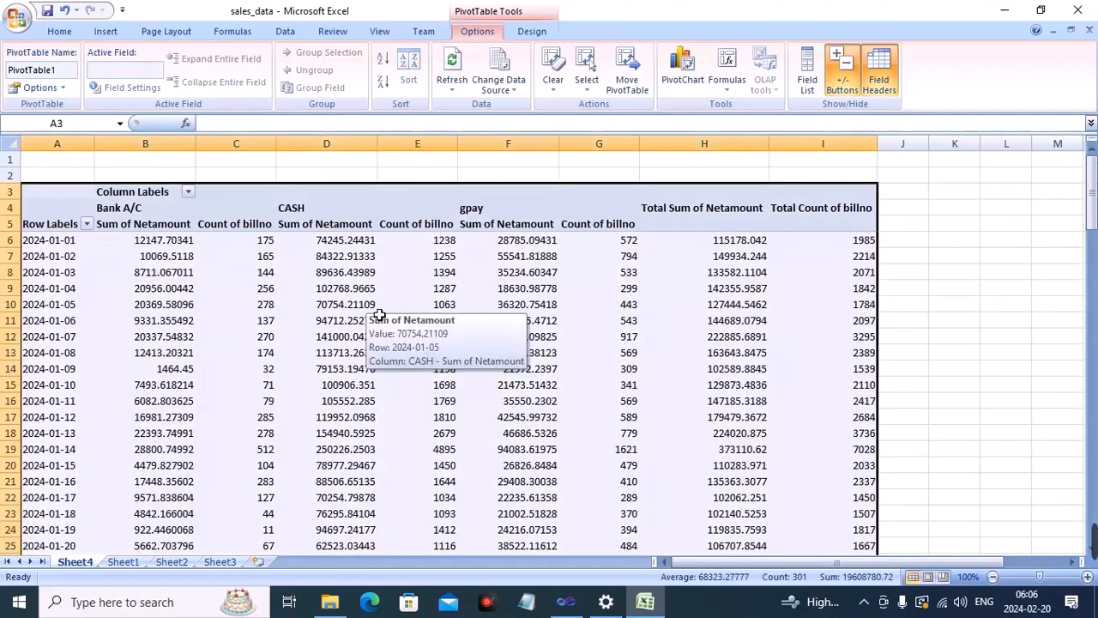
pyautogui.click(536, 37)
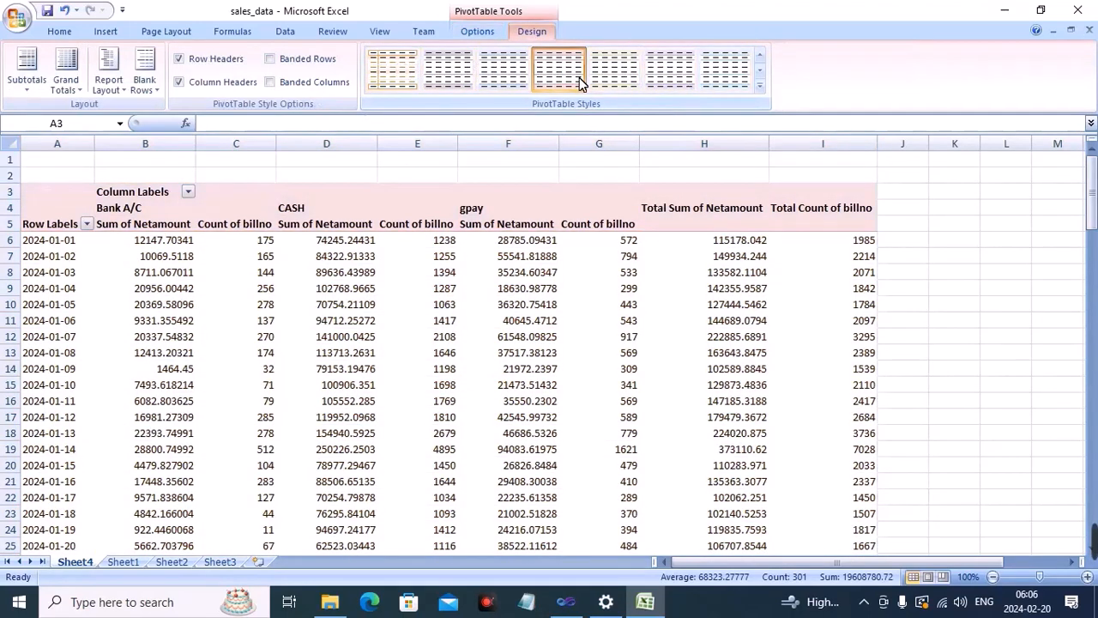
pyautogui.click(759, 85)
pyautogui.scroll(-3, 477, 327)
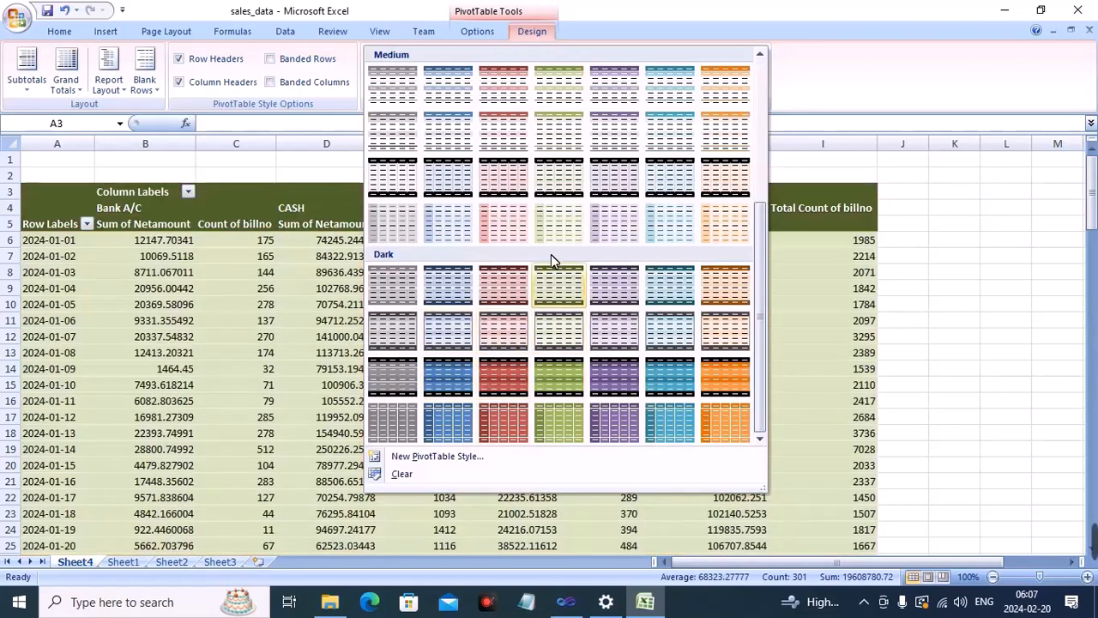
pyautogui.click(551, 254)
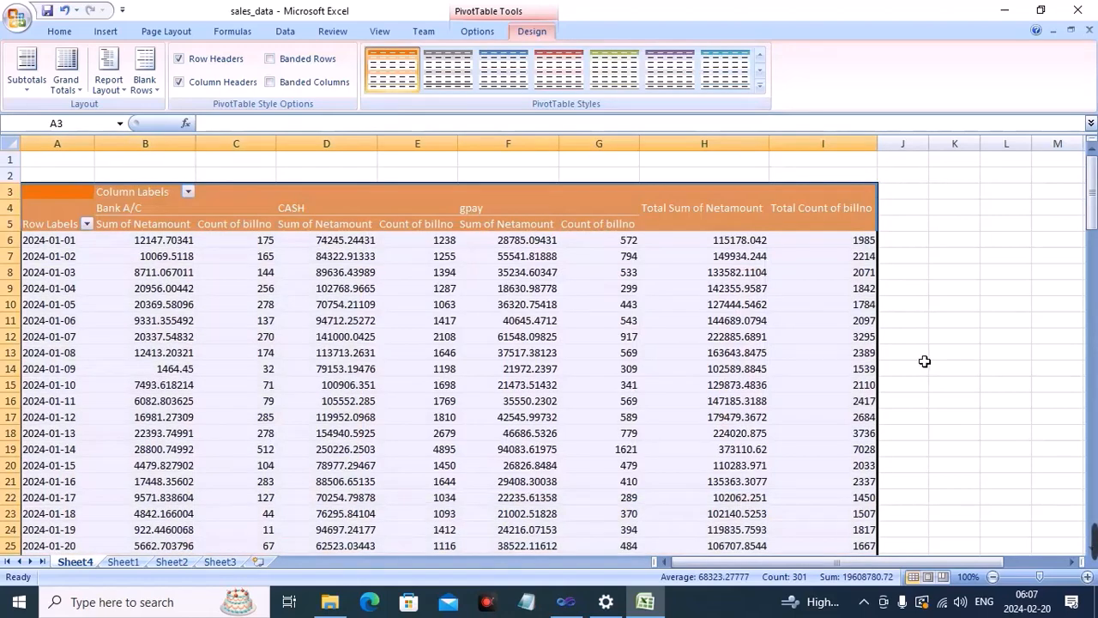
# Step: Check the restyled PivotTable down to its grand total and save the workbook
pyautogui.scroll(-5, 924, 361)
pyautogui.scroll(5, 925, 364)
pyautogui.click(48, 11)
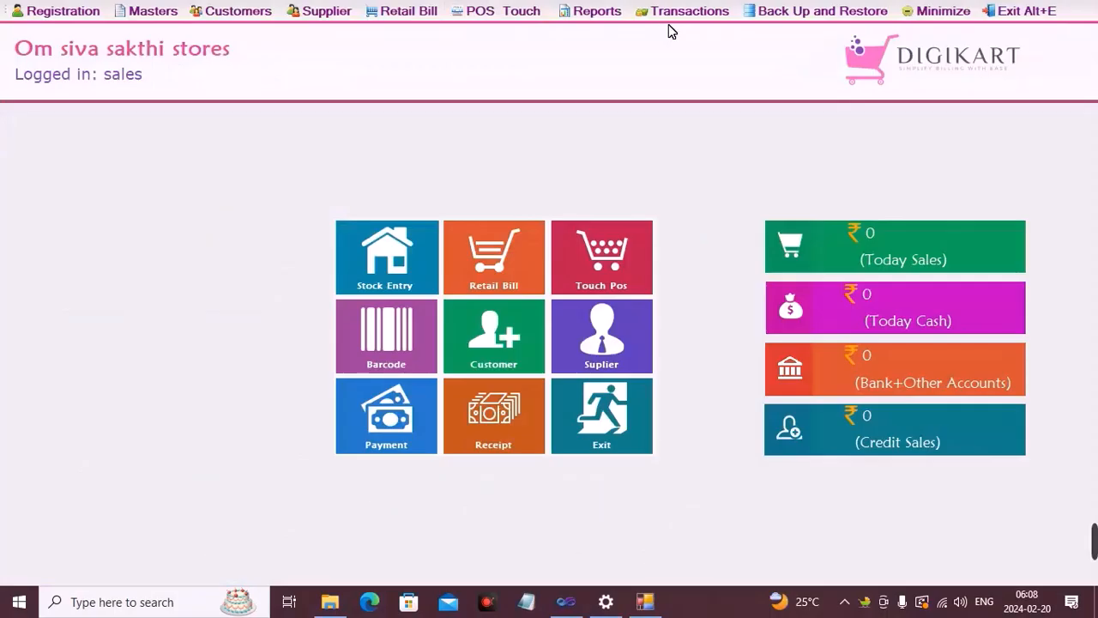
# Step: In the Digikart billing software, open the Excel export form and set the From date to 1 February 2024
pyautogui.click(673, 11)
pyautogui.click(712, 68)
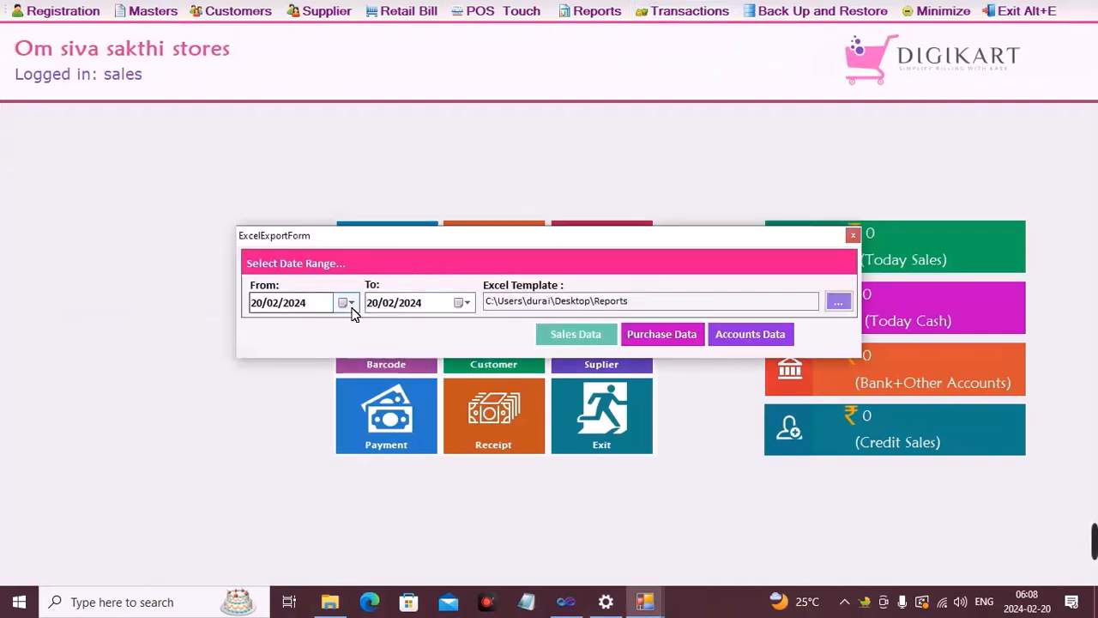
pyautogui.click(356, 306)
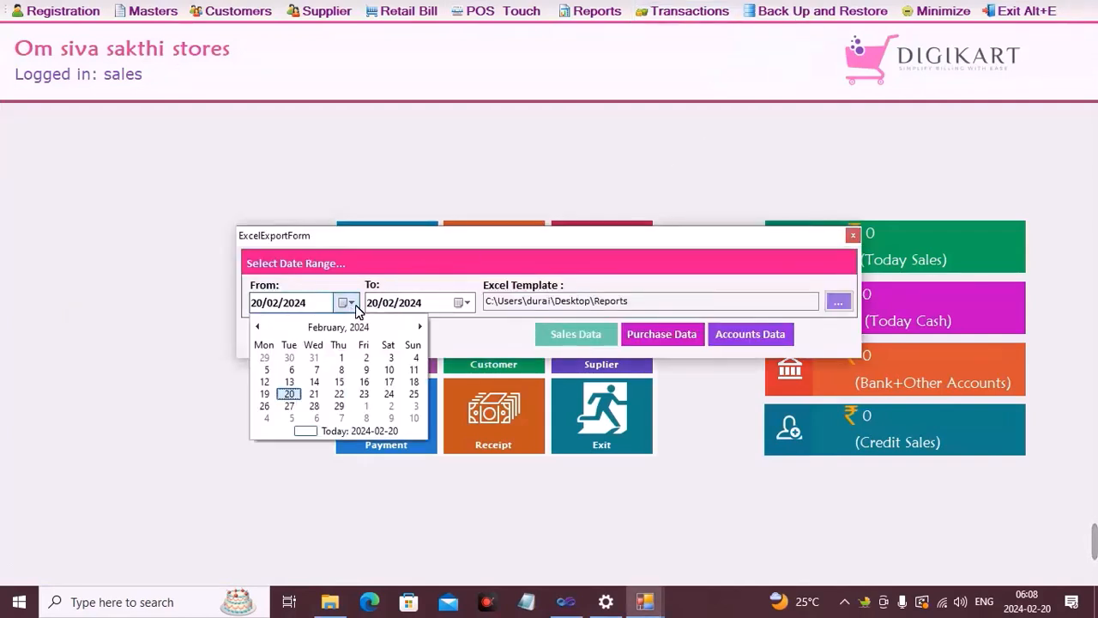
pyautogui.click(340, 359)
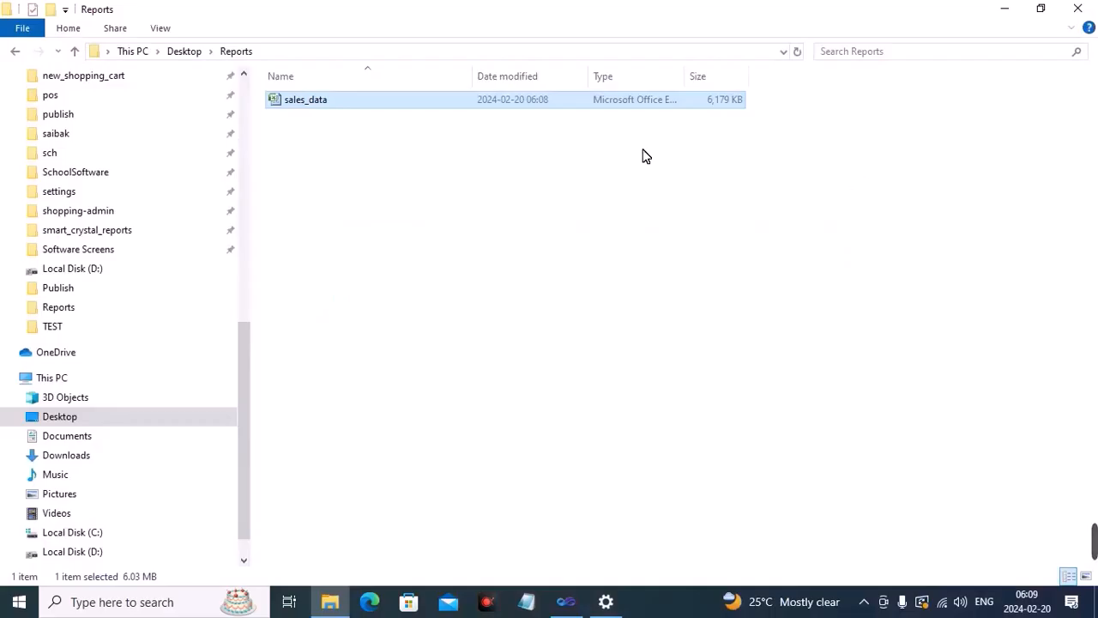
# Step: Open sales_data from the Reports folder, and reopen the recent sales_data workbook in Excel that contains the PivotTable
pyautogui.doubleClick(362, 100)
pyautogui.click(16, 19)
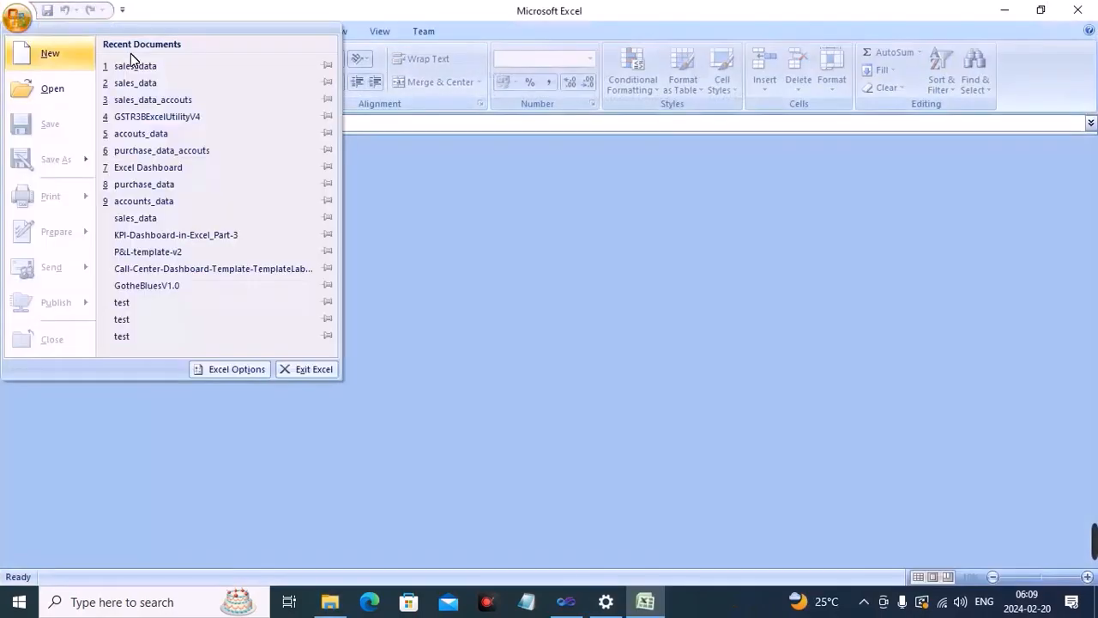
pyautogui.click(135, 65)
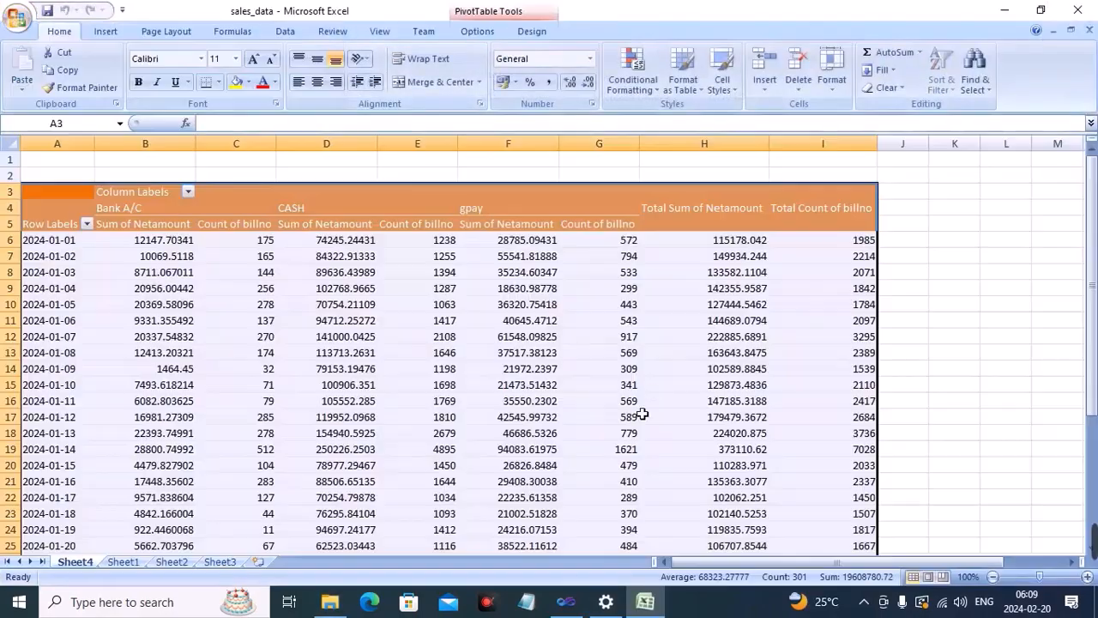
pyautogui.scroll(-4, 642, 303)
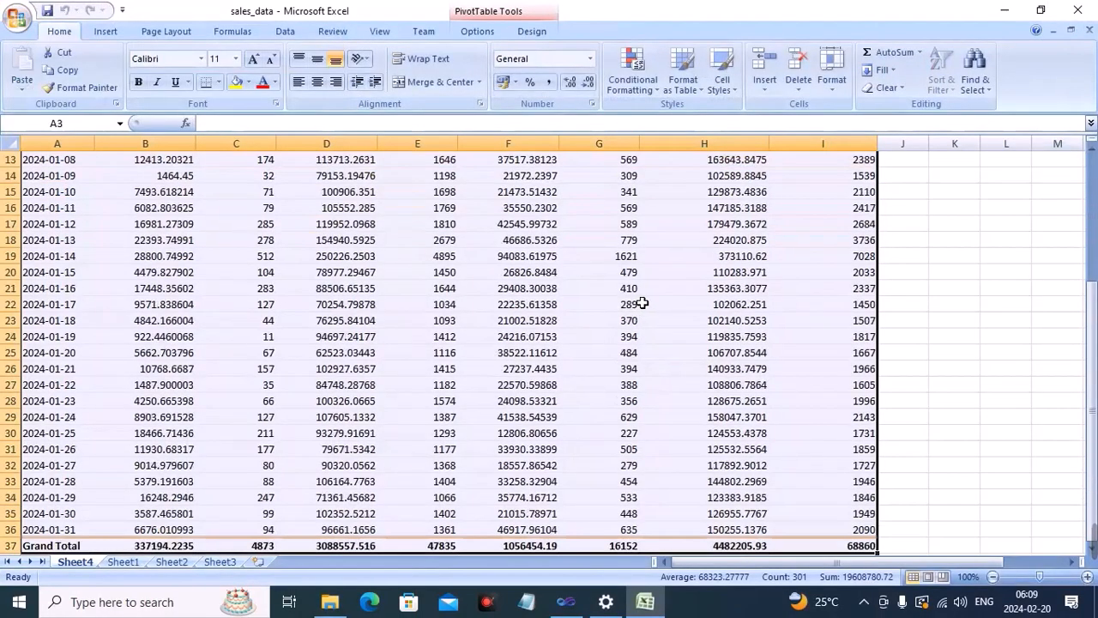
pyautogui.scroll(3, 642, 303)
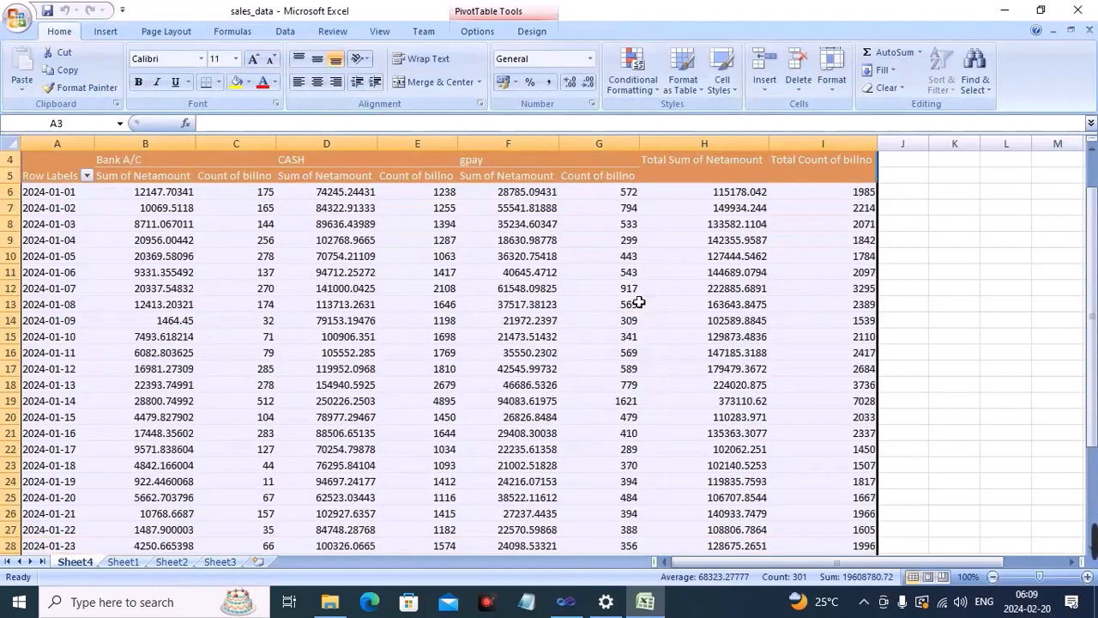
pyautogui.press('Return')
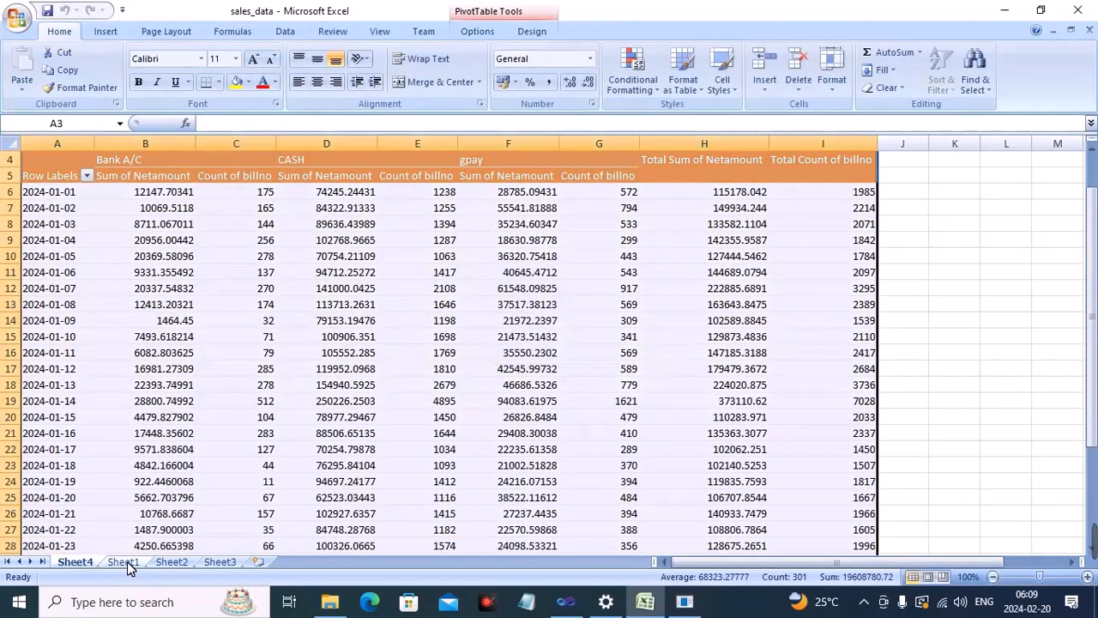
# Step: Check the February sales rows on Sheet1 and refresh the PivotTable on Sheet4 with them
pyautogui.click(127, 561)
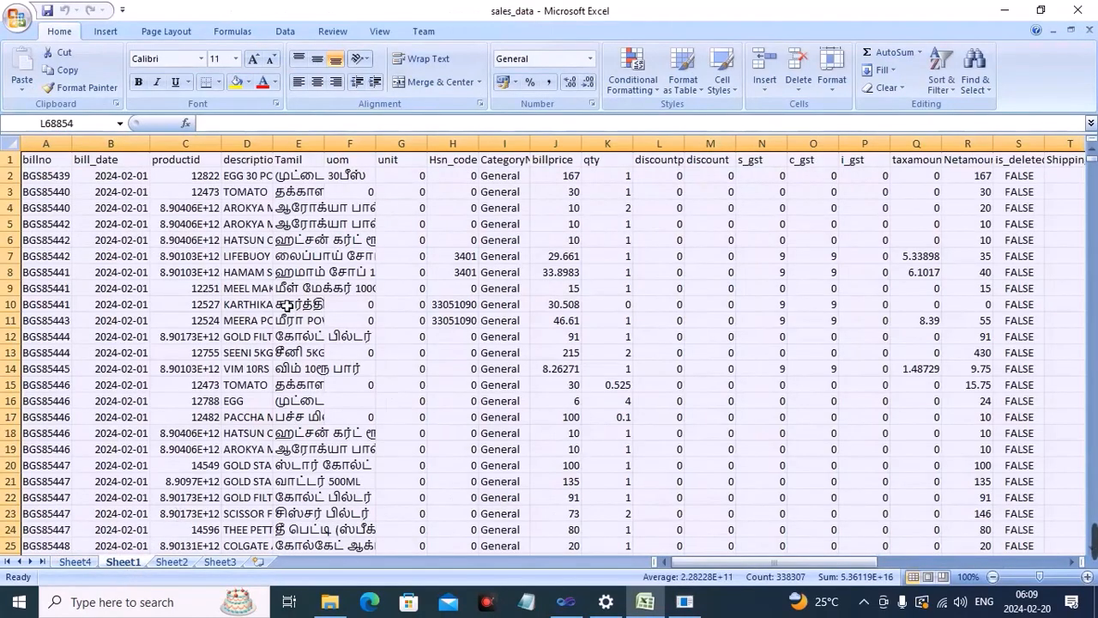
pyautogui.scroll(-8, 288, 305)
pyautogui.scroll(-20, 288, 304)
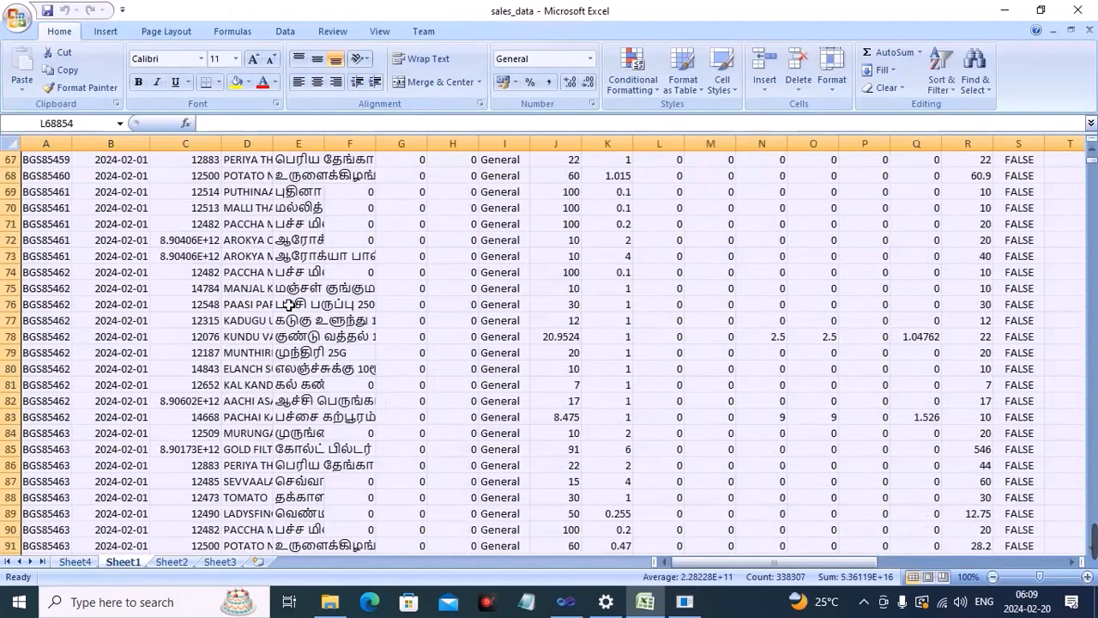
pyautogui.click(75, 561)
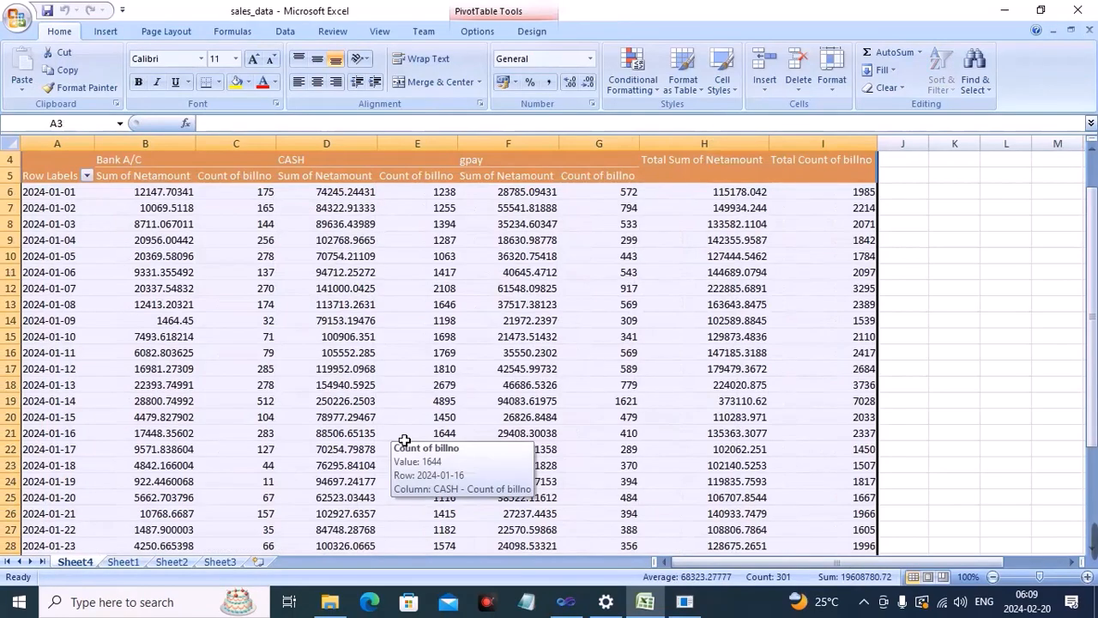
pyautogui.hotkey('alt', 'F5')
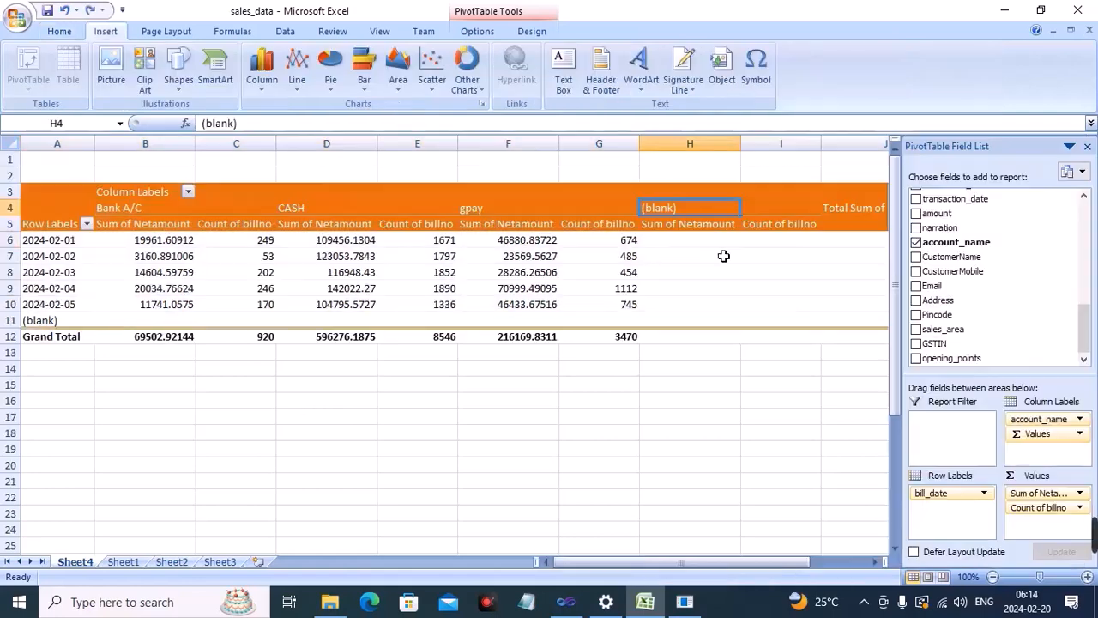
# Step: Exclude (blank) from the PivotTable's account_name column labels and save the workbook
pyautogui.click(188, 192)
pyautogui.click(59, 370)
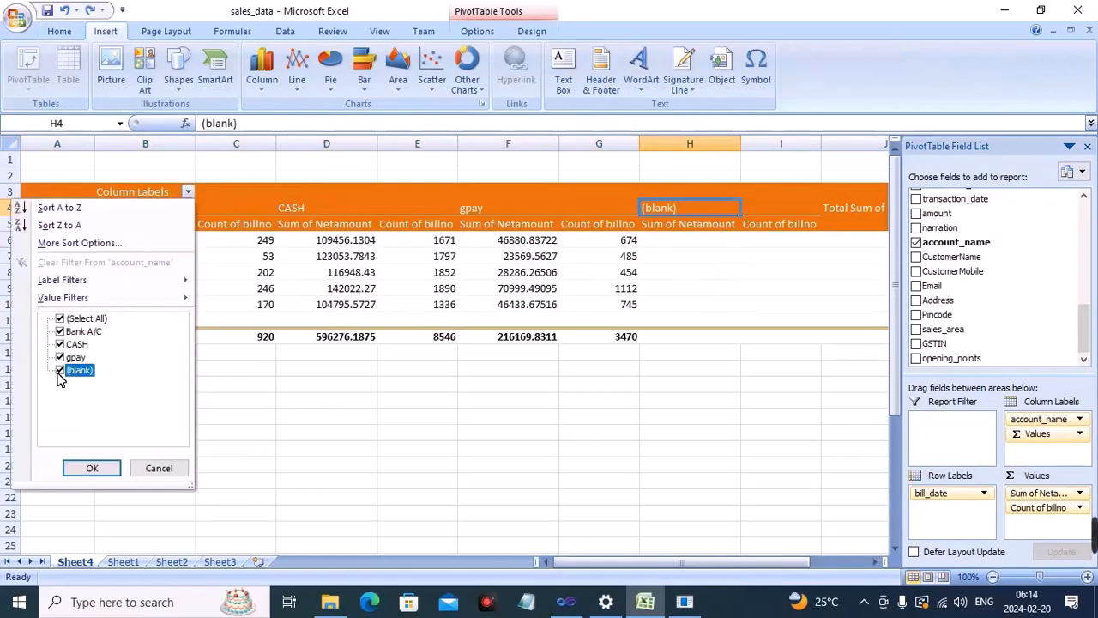
pyautogui.click(86, 467)
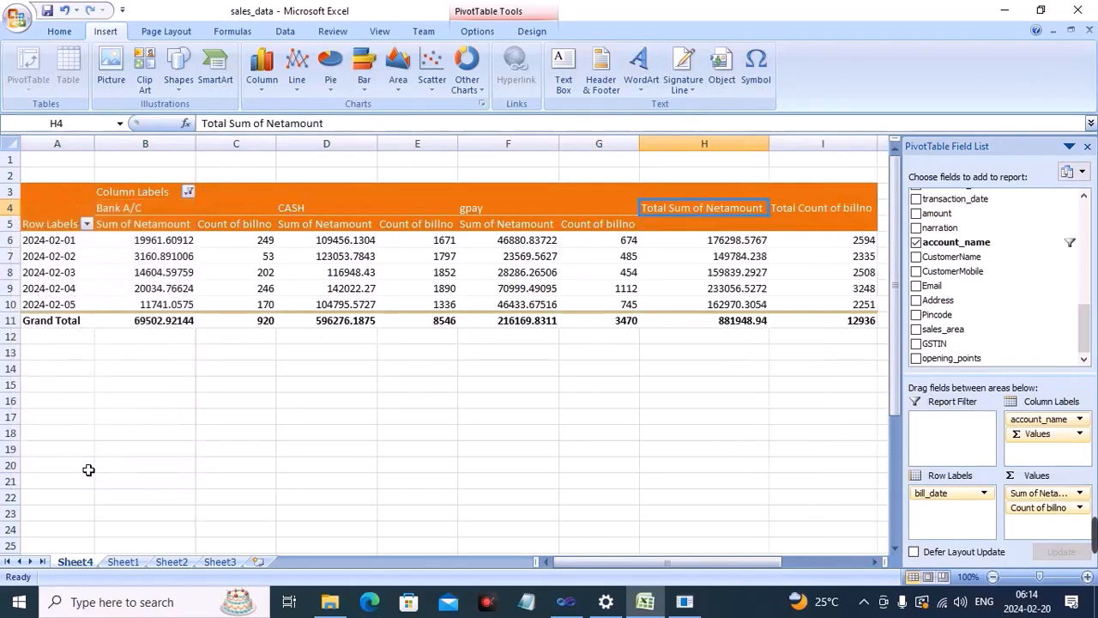
pyautogui.click(486, 454)
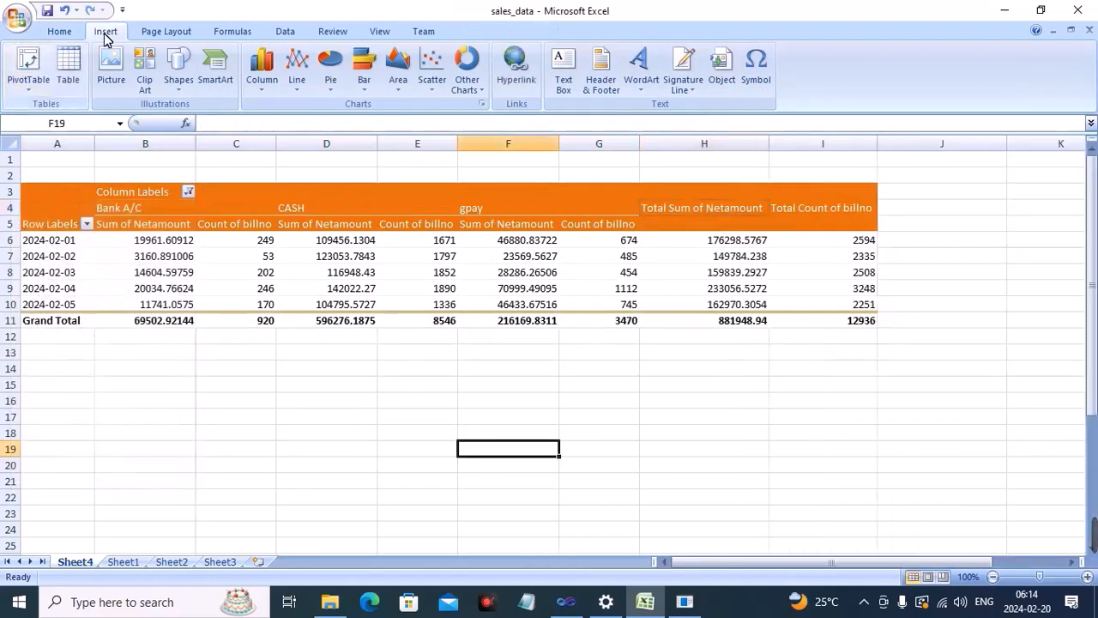
pyautogui.click(49, 18)
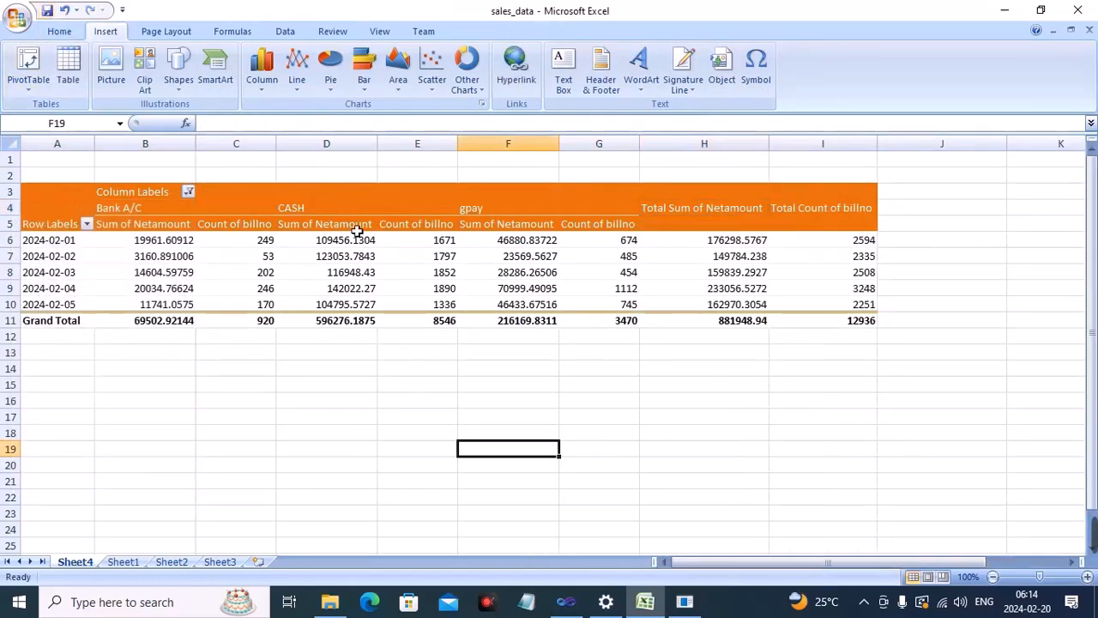